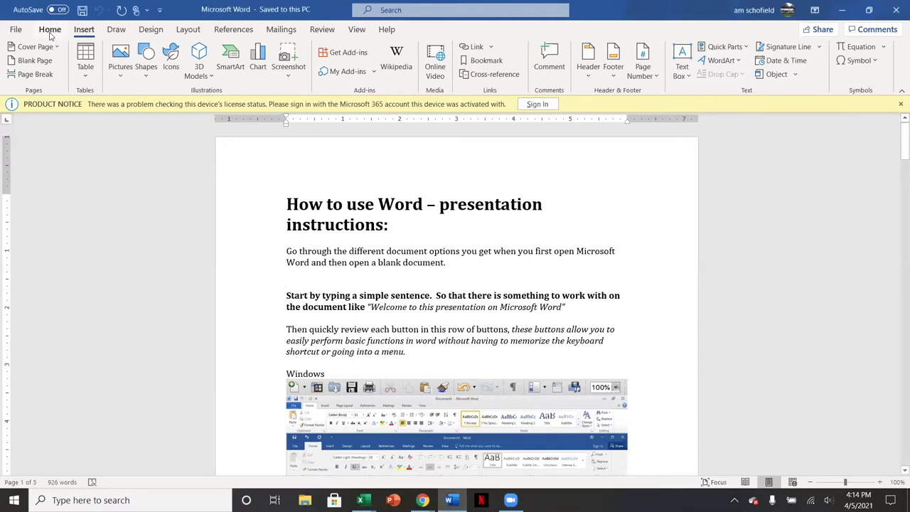
# - Browse the gallery of templates available for a new document
pyautogui.click(54, 34)
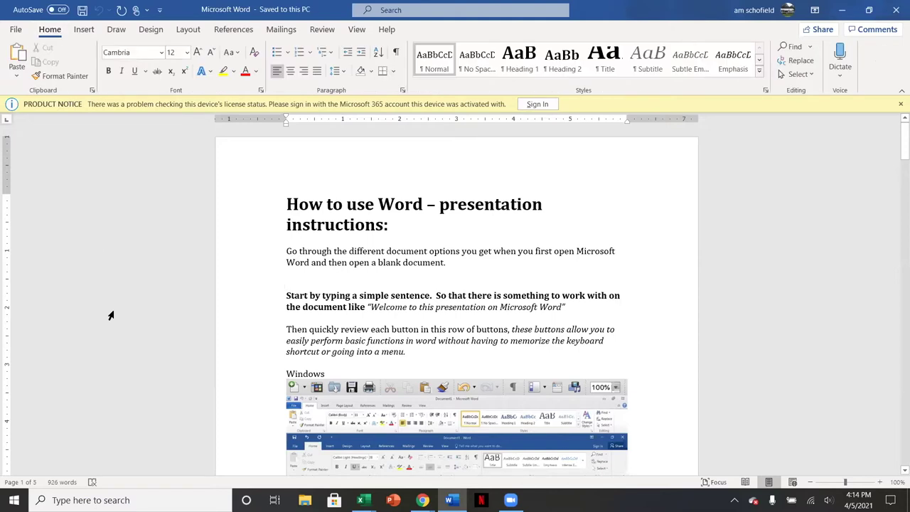
pyautogui.click(20, 31)
pyautogui.click(35, 79)
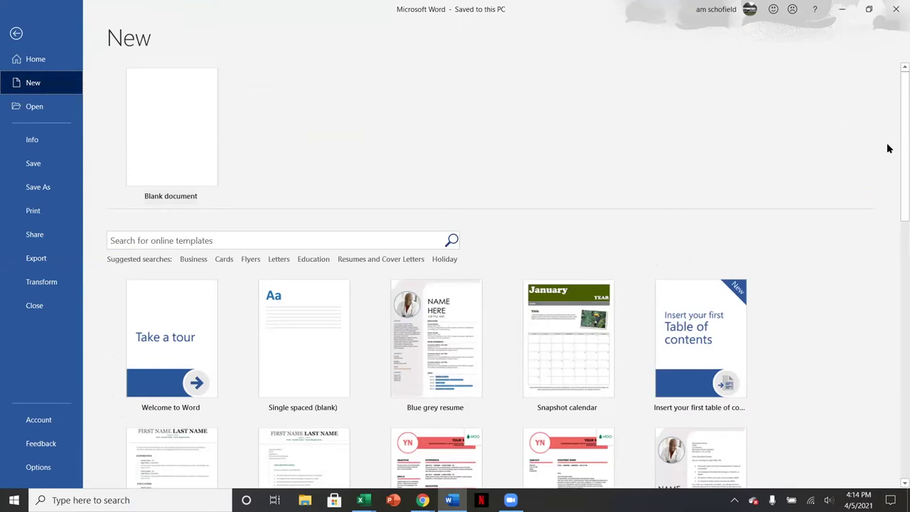
pyautogui.scroll(-2, 894, 153)
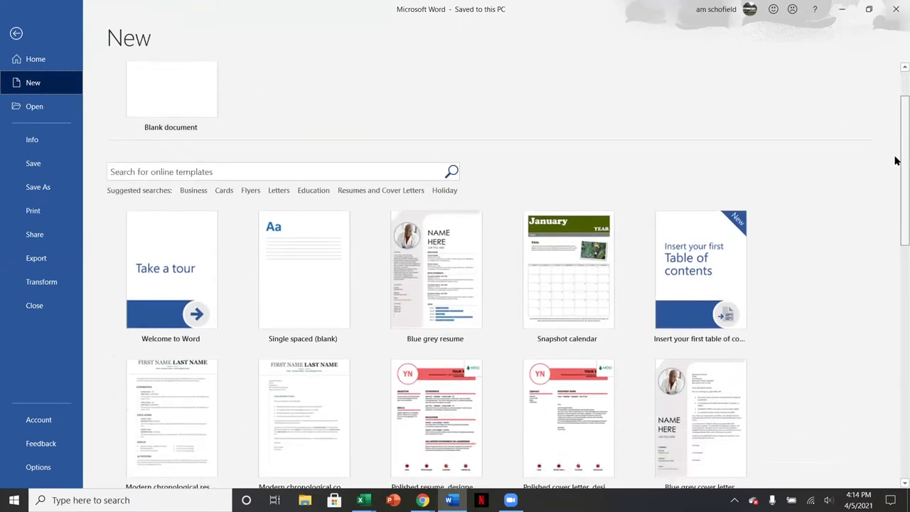
pyautogui.scroll(-3, 895, 174)
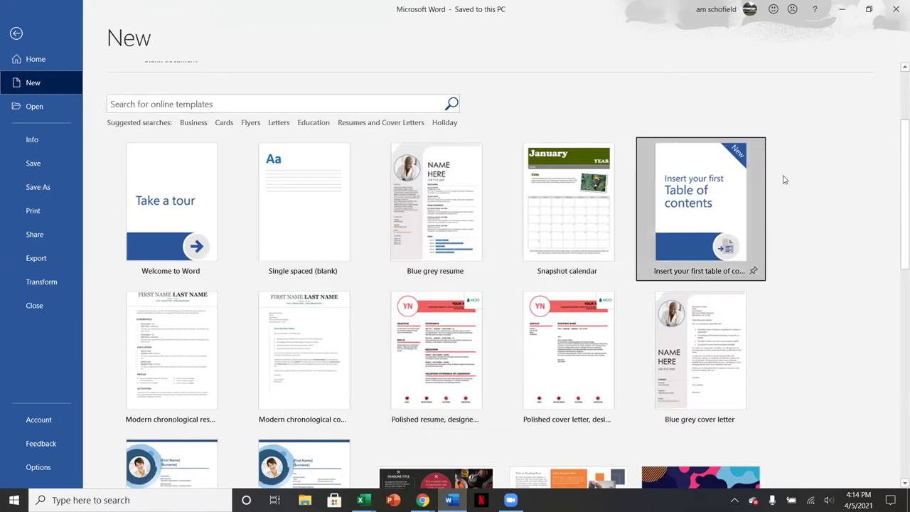
# - Search the online templates for "business letter" and return to the instructions document
pyautogui.click(259, 104)
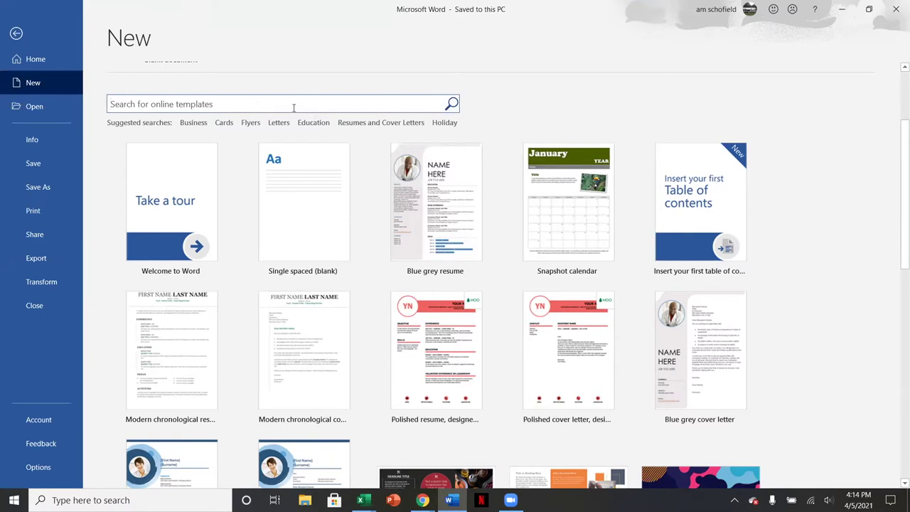
pyautogui.write('busin')
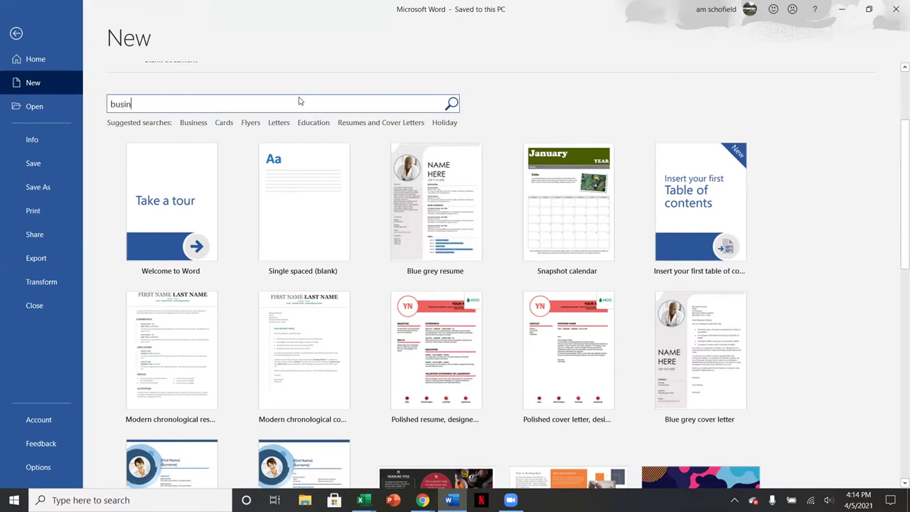
pyautogui.write('ess letter')
pyautogui.click(451, 103)
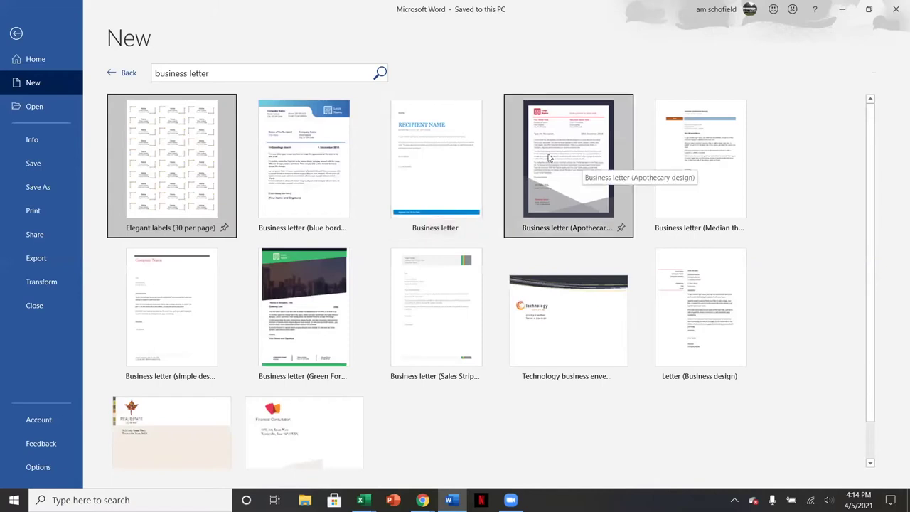
pyautogui.click(16, 33)
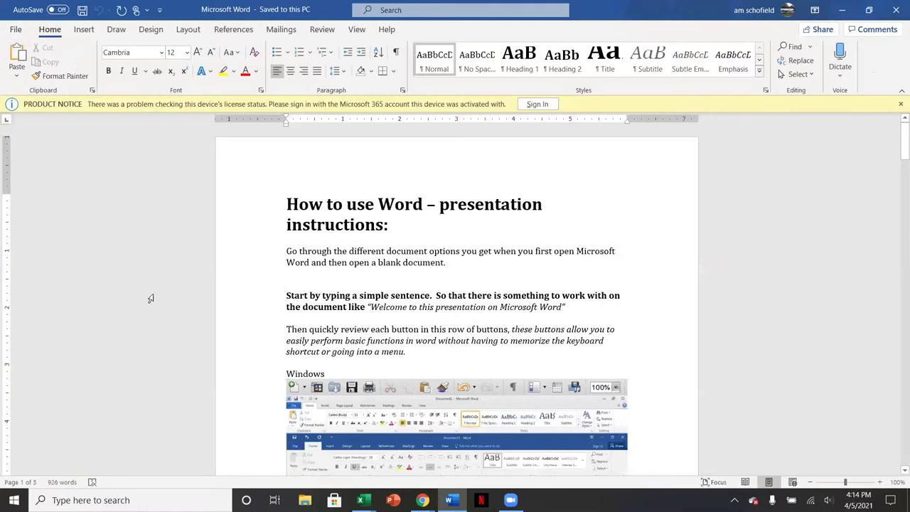
# - Create a blank document and enter the text "Just start typing. You can hit return when necessary."
pyautogui.scroll(-3, 150, 299)
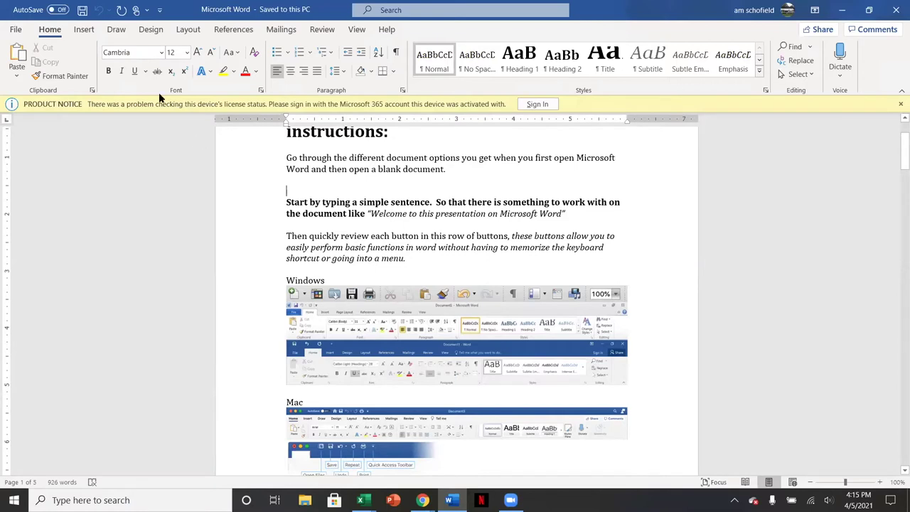
pyautogui.click(15, 29)
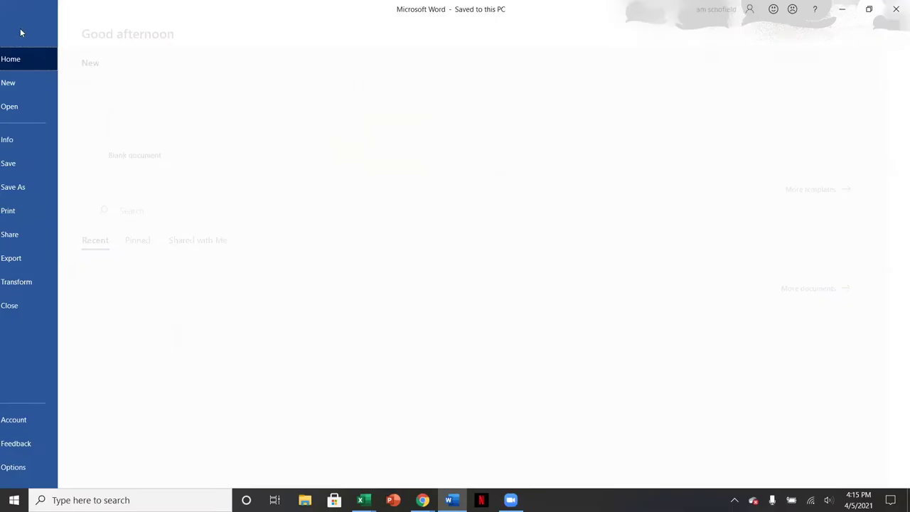
pyautogui.click(164, 121)
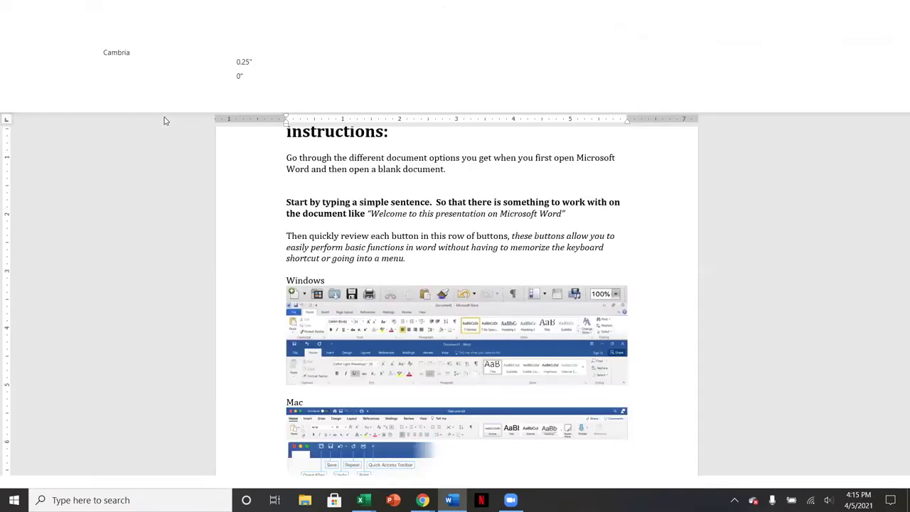
pyautogui.write('Just start ty')
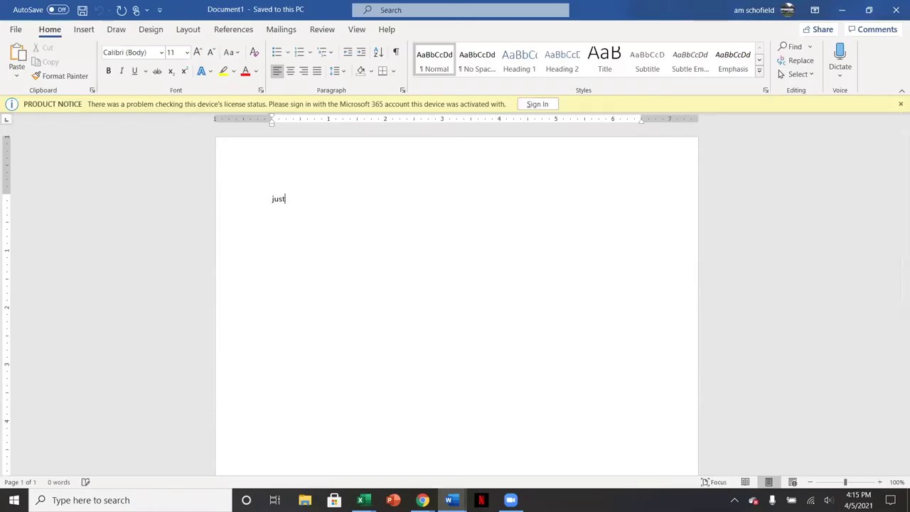
pyautogui.write('ping. you can hit return')
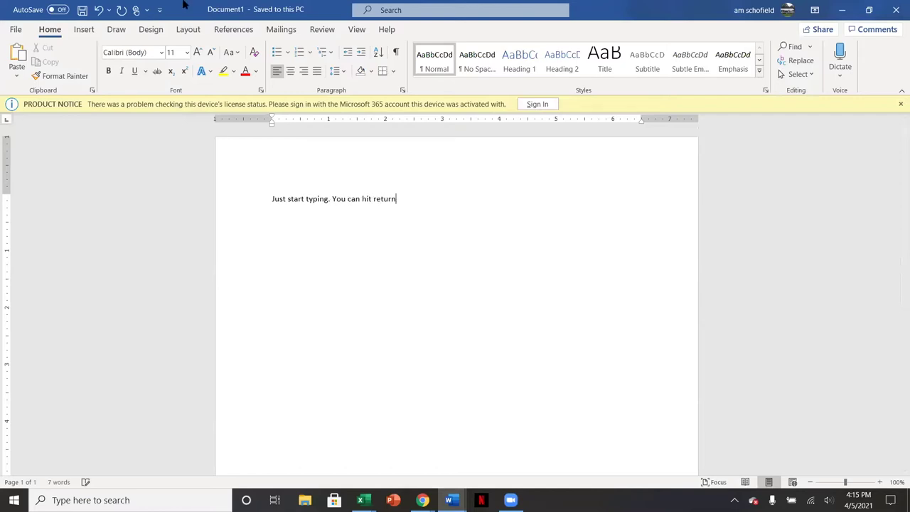
pyautogui.write(' when necessary.')
pyautogui.scroll(-1, 166, 43)
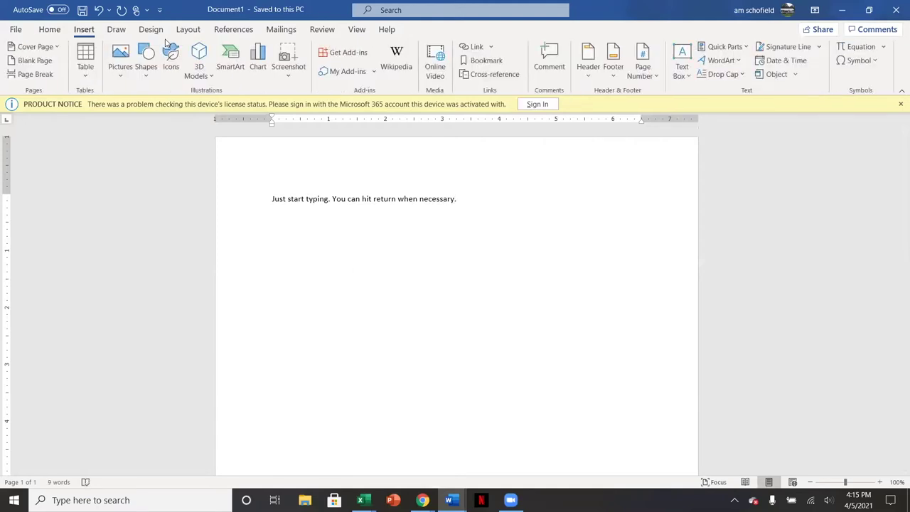
pyautogui.scroll(1, 165, 43)
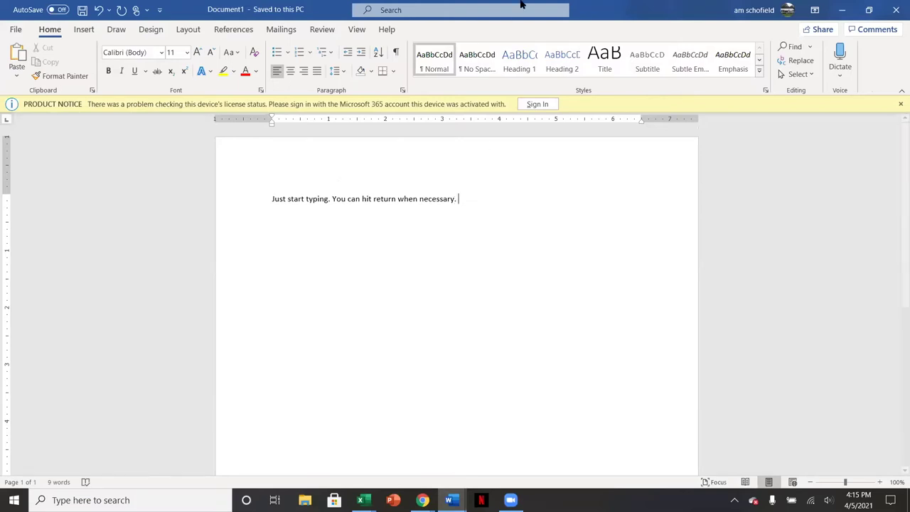
# - Add the sentence "The first word is capital." after the existing text
pyautogui.click(84, 29)
pyautogui.write('the')
pyautogui.scroll(-5, 520, 33)
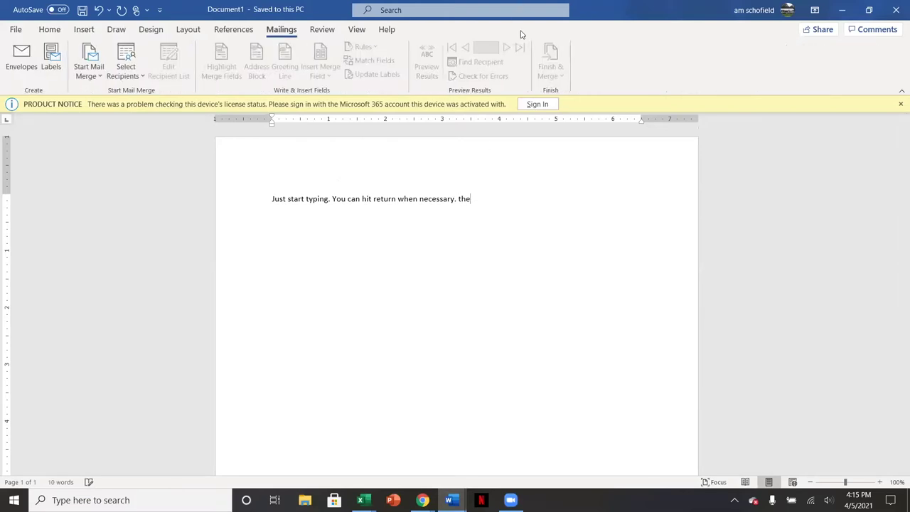
pyautogui.scroll(2, 513, 56)
pyautogui.scroll(-5, 515, 55)
pyautogui.write('first wor')
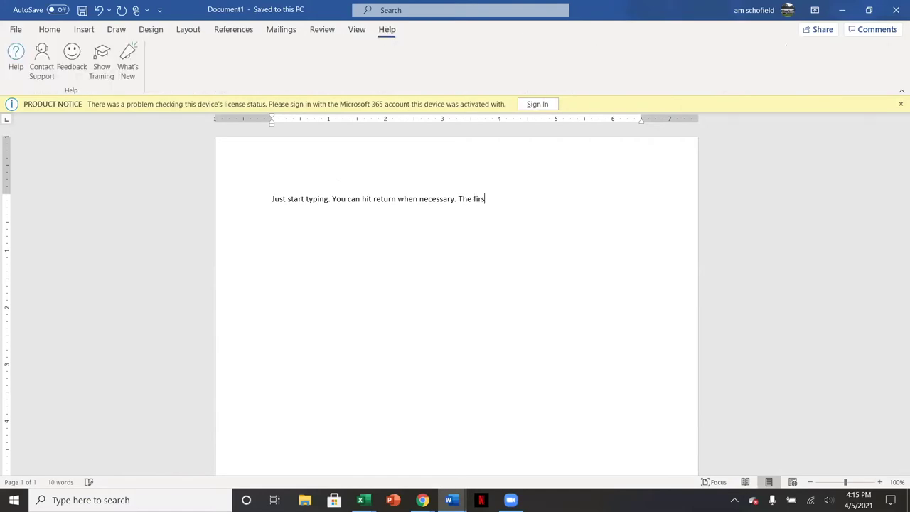
pyautogui.scroll(1, 514, 56)
pyautogui.scroll(-1, 514, 55)
pyautogui.write('d is cap')
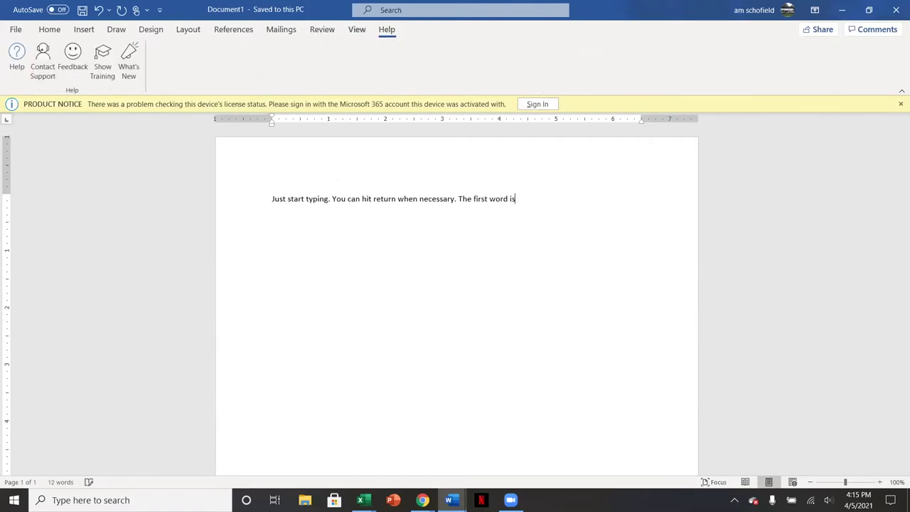
pyautogui.scroll(1, 515, 55)
pyautogui.scroll(-1, 515, 55)
pyautogui.scroll(9, 520, 33)
pyautogui.write('ital.')
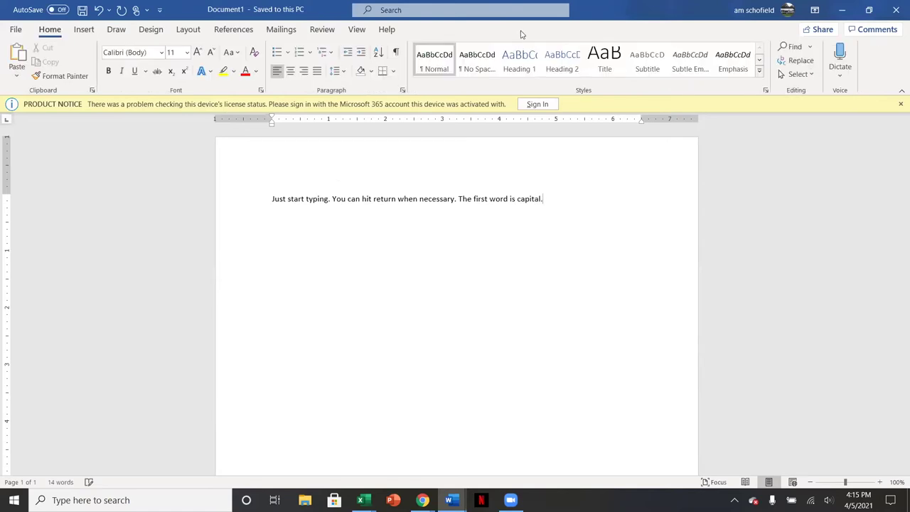
# - Switch back to the instructions document and read the sections on upgrading Word and updating Word for Windows, highlighting "Microsoft 365"
pyautogui.hotkey('alt', 'Tab')
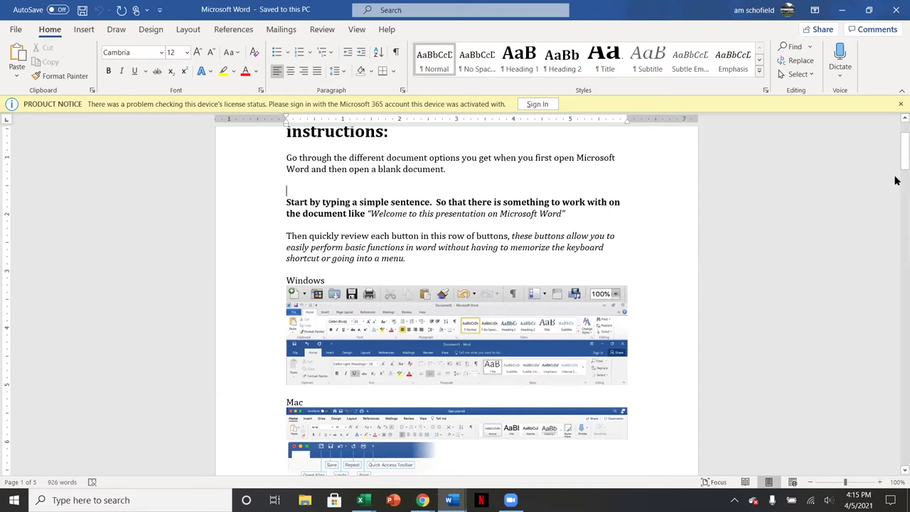
pyautogui.moveTo(898, 161); pyautogui.dragTo(896, 178)
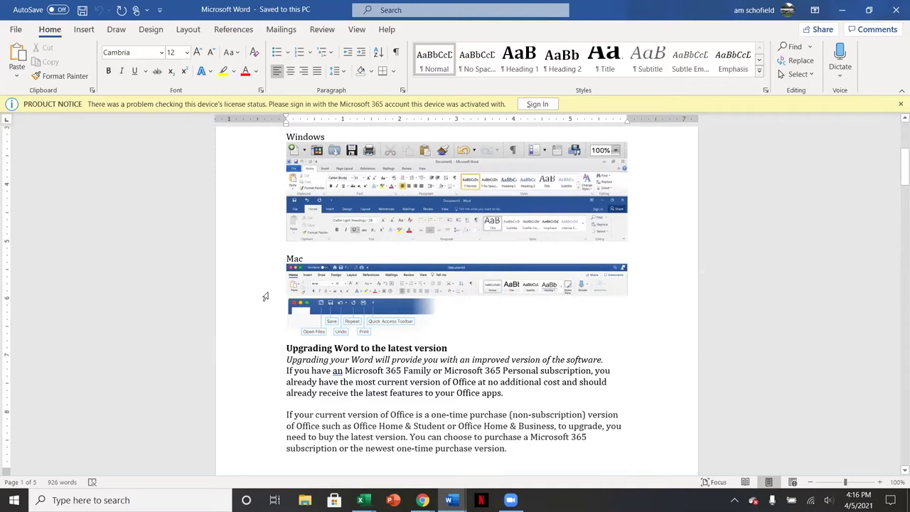
pyautogui.moveTo(897, 157); pyautogui.dragTo(896, 179)
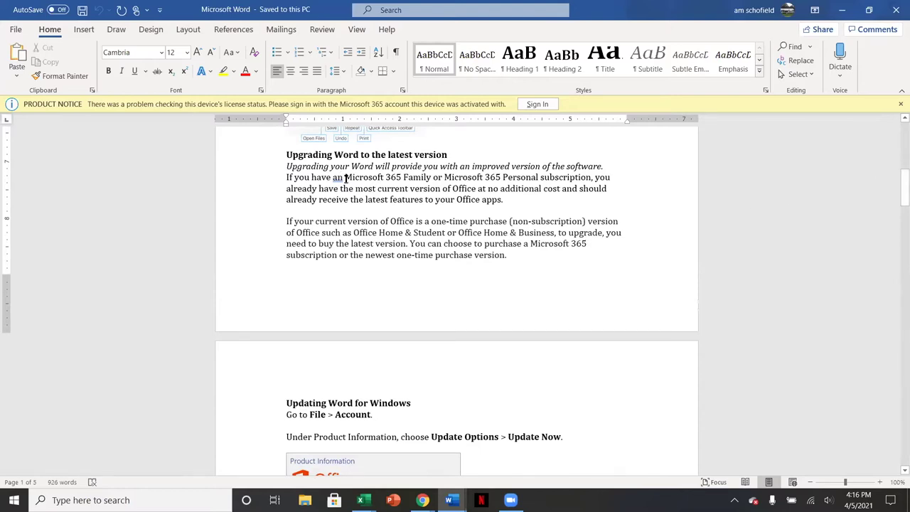
pyautogui.moveTo(345, 178); pyautogui.dragTo(403, 182)
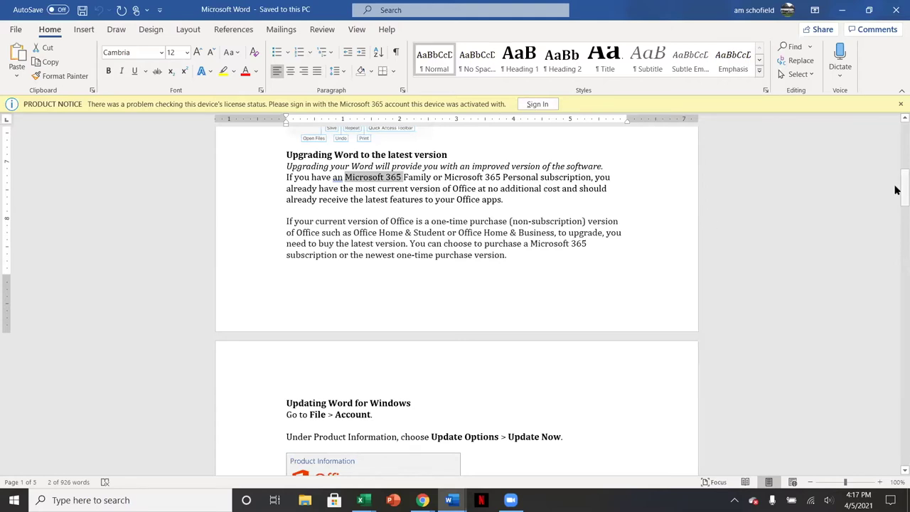
pyautogui.moveTo(896, 187); pyautogui.dragTo(897, 197)
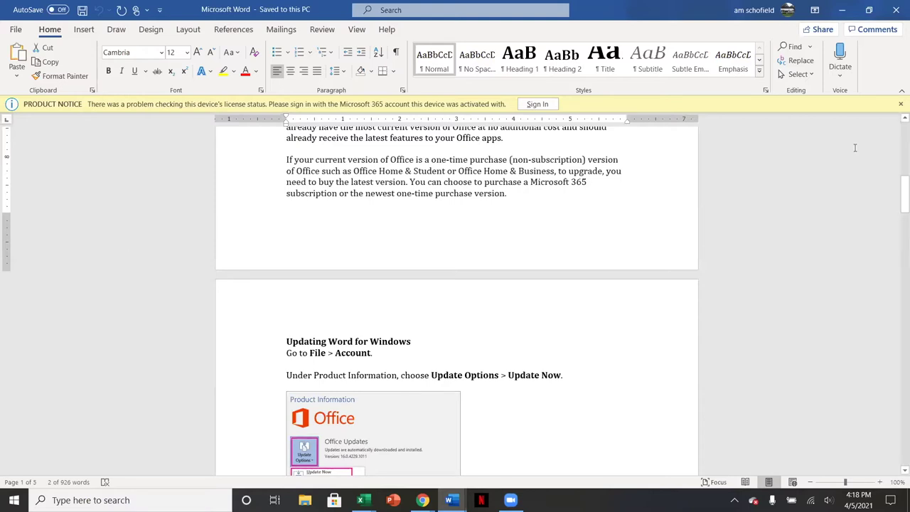
pyautogui.moveTo(896, 204); pyautogui.dragTo(895, 226)
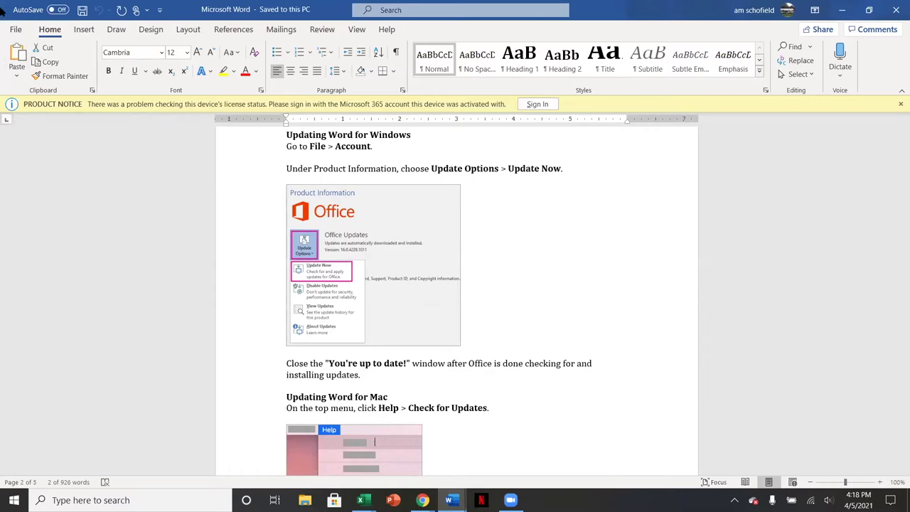
# - Check the account's product information and the What's new in Microsoft 365 page in Chrome, and return to the instructions document
pyautogui.click(15, 32)
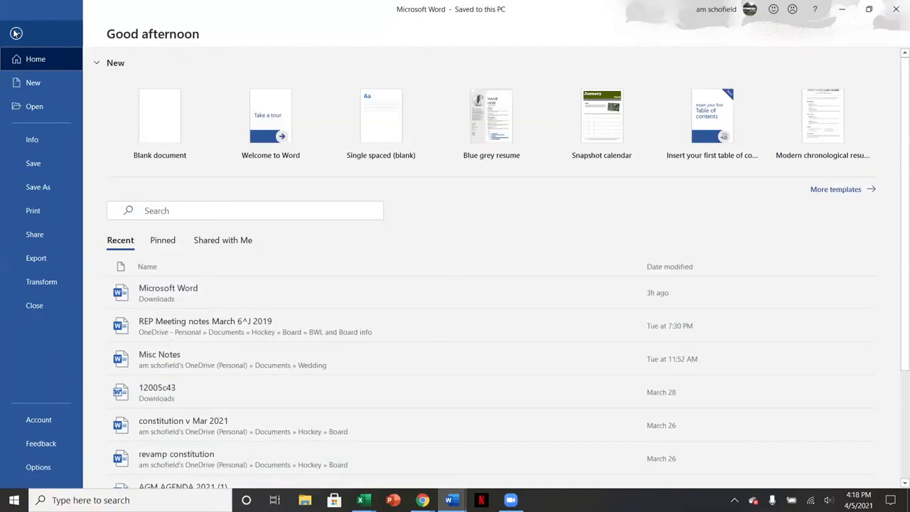
pyautogui.click(31, 421)
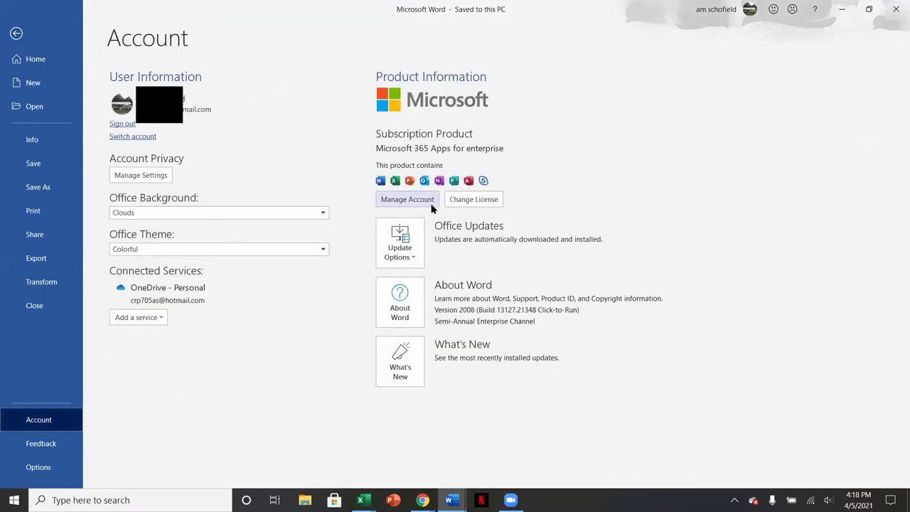
pyautogui.click(405, 250)
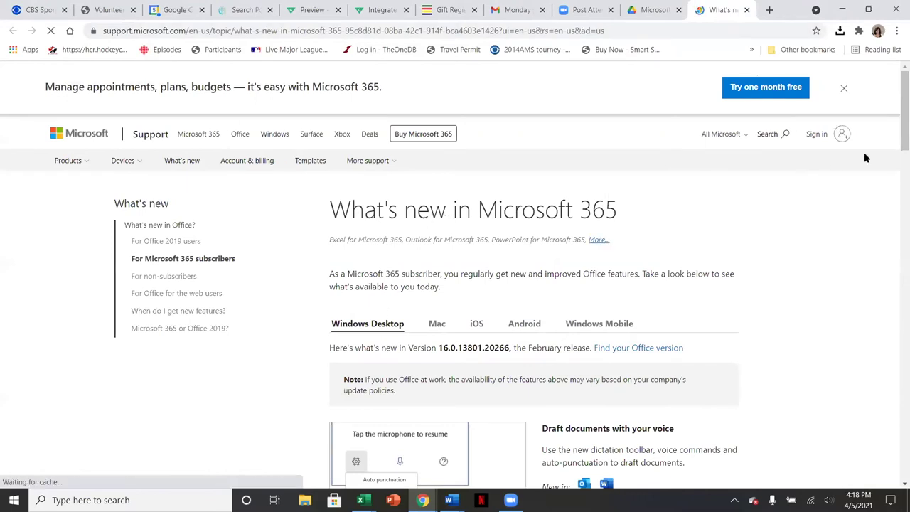
pyautogui.moveTo(895, 135); pyautogui.dragTo(896, 155)
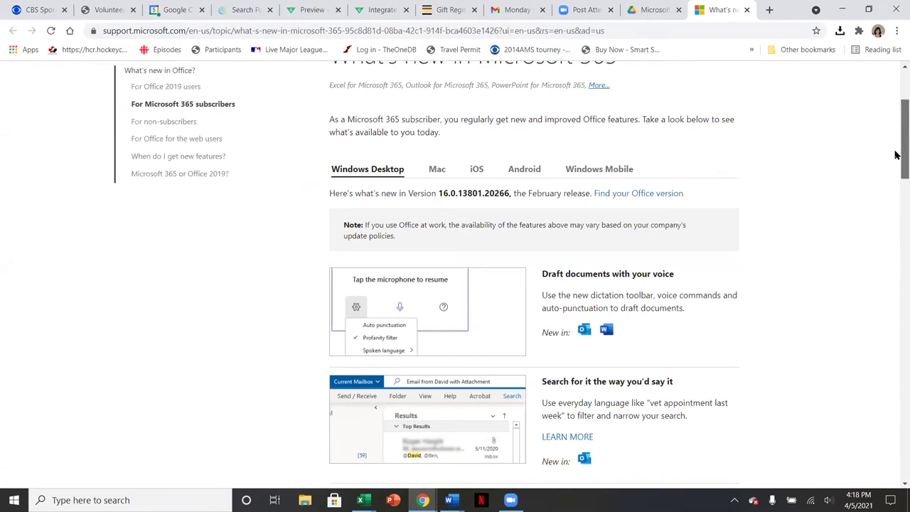
pyautogui.moveTo(897, 155); pyautogui.dragTo(896, 157)
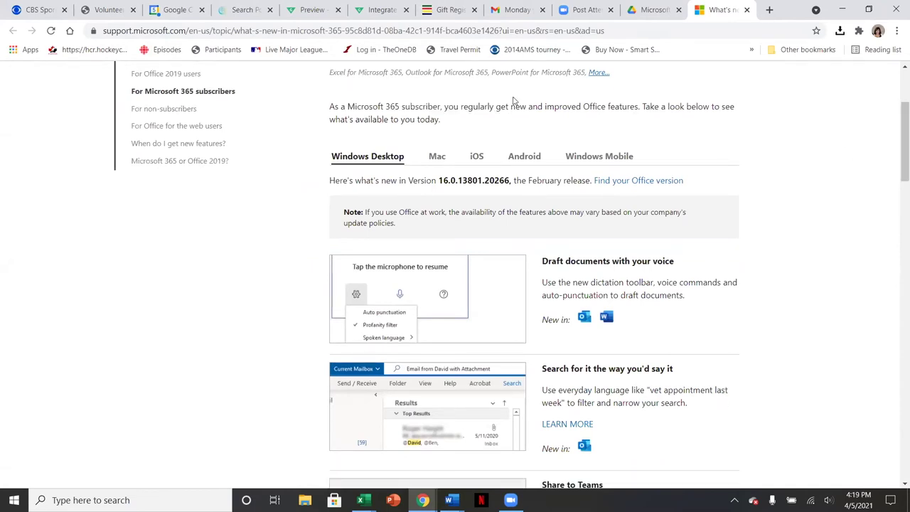
pyautogui.hotkey('alt', 'Tab')
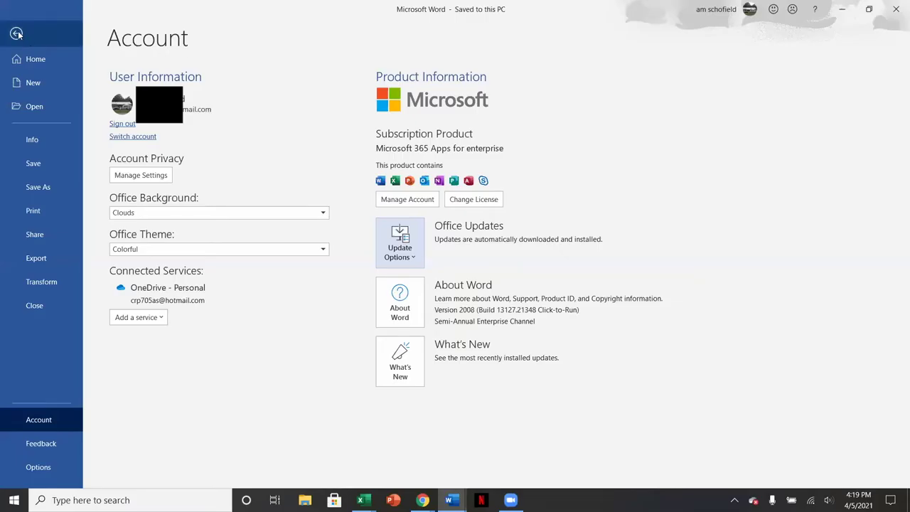
pyautogui.click(17, 34)
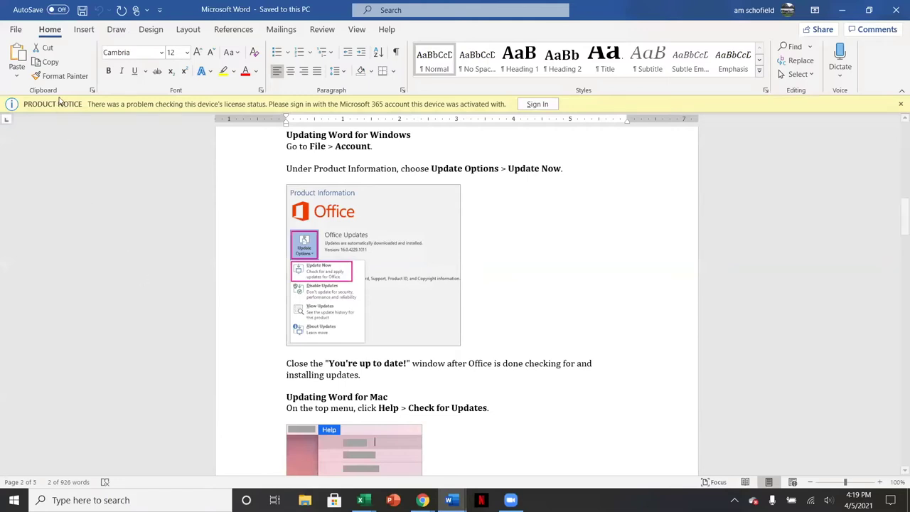
# - Read the instructions on updating Word for Mac, as far as the AutoUpdate section on the third page
pyautogui.click(17, 31)
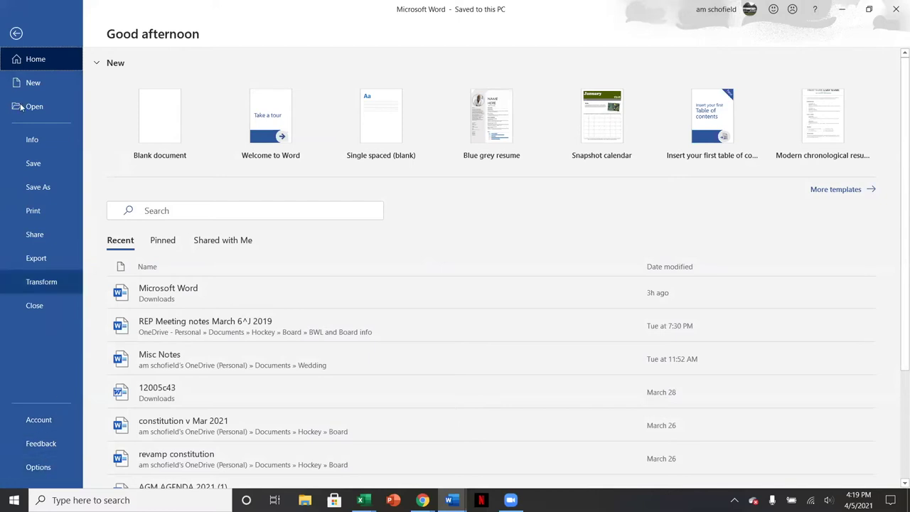
pyautogui.click(15, 33)
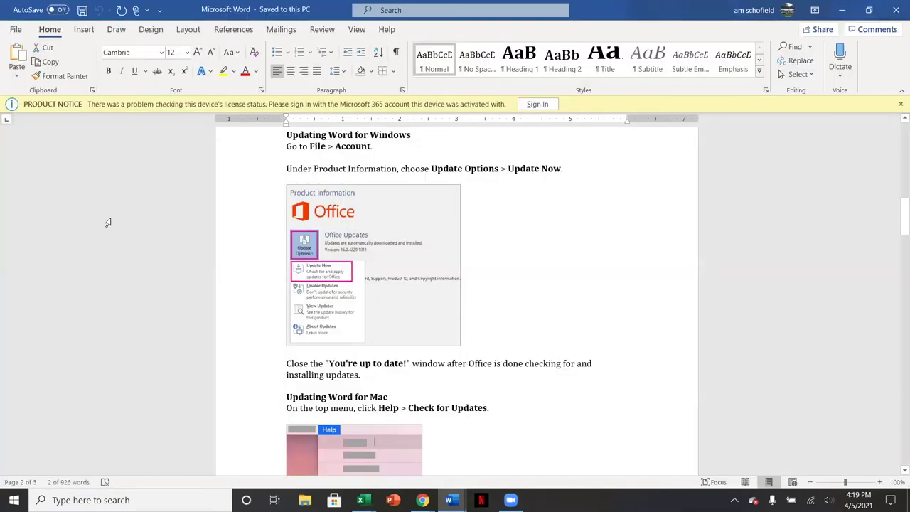
pyautogui.moveTo(903, 217); pyautogui.dragTo(895, 269)
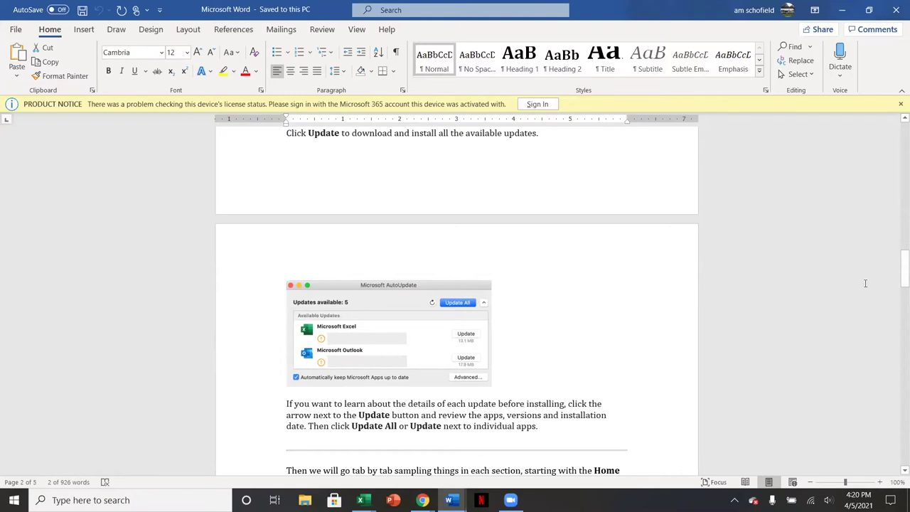
# - Read the Home, Layout and Document elements sections of the instructions, and return to Document1
pyautogui.moveTo(895, 267); pyautogui.dragTo(895, 308)
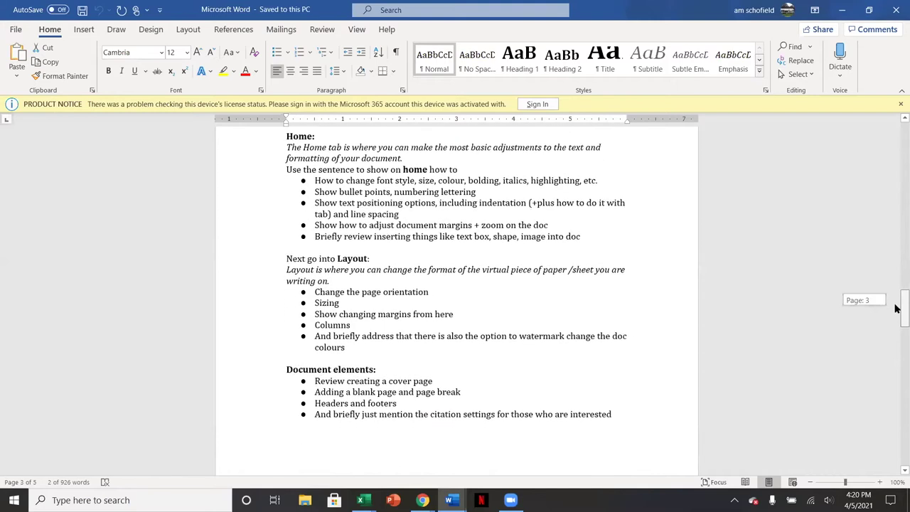
pyautogui.hotkey('alt', 'Tab')
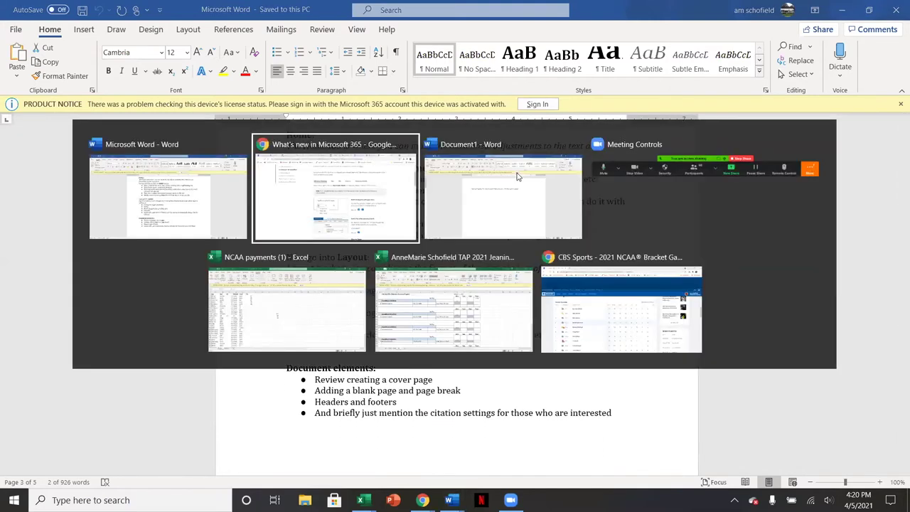
pyautogui.click(518, 176)
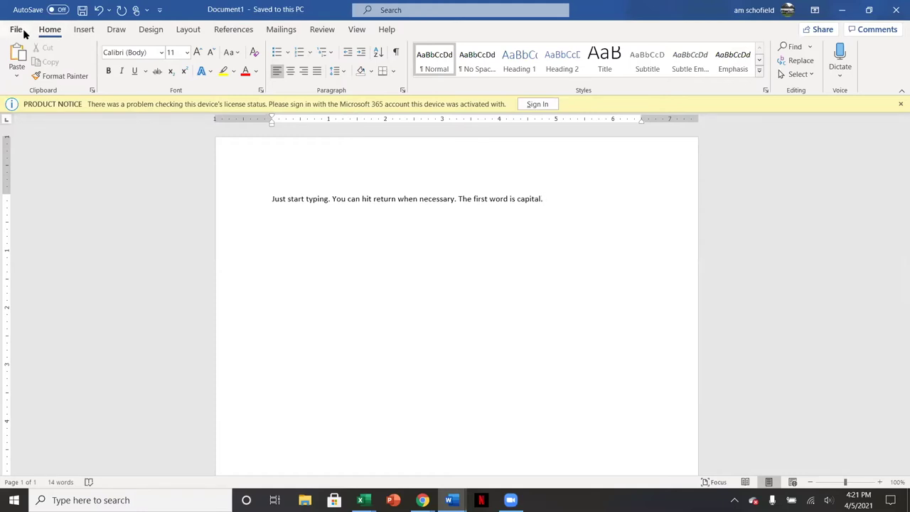
# - Save the document in the Downloads folder under the name "cyber test"
pyautogui.click(15, 30)
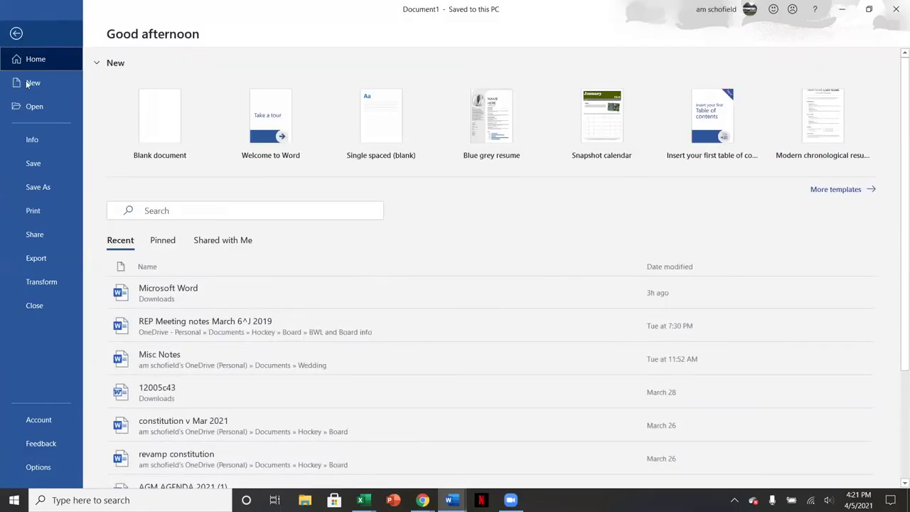
pyautogui.click(37, 188)
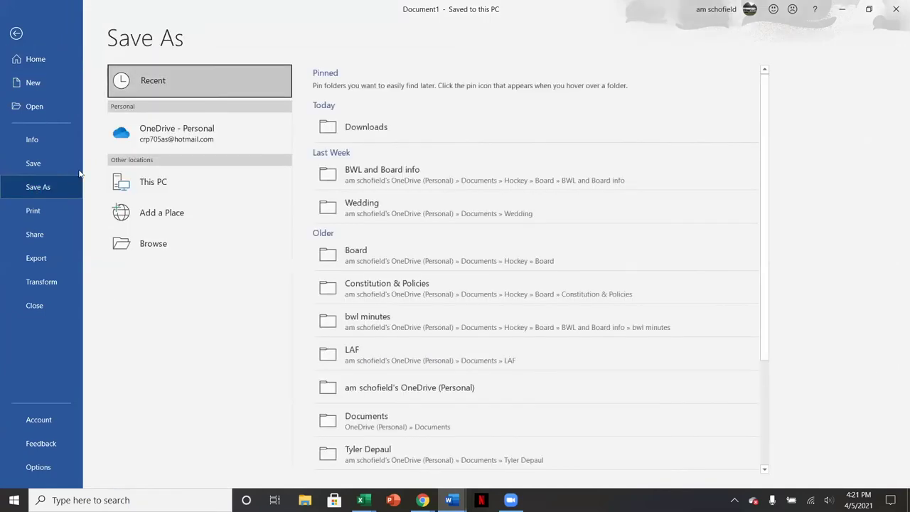
pyautogui.click(340, 129)
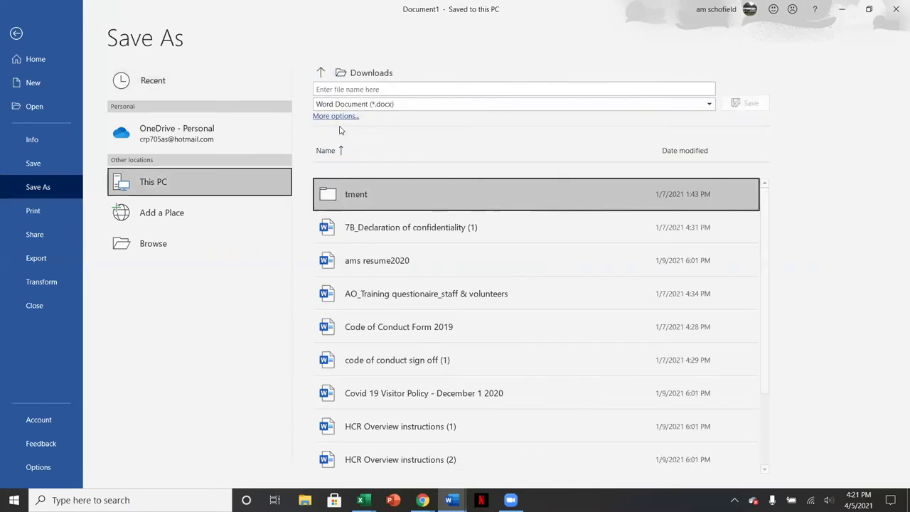
pyautogui.click(352, 88)
pyautogui.write('cy')
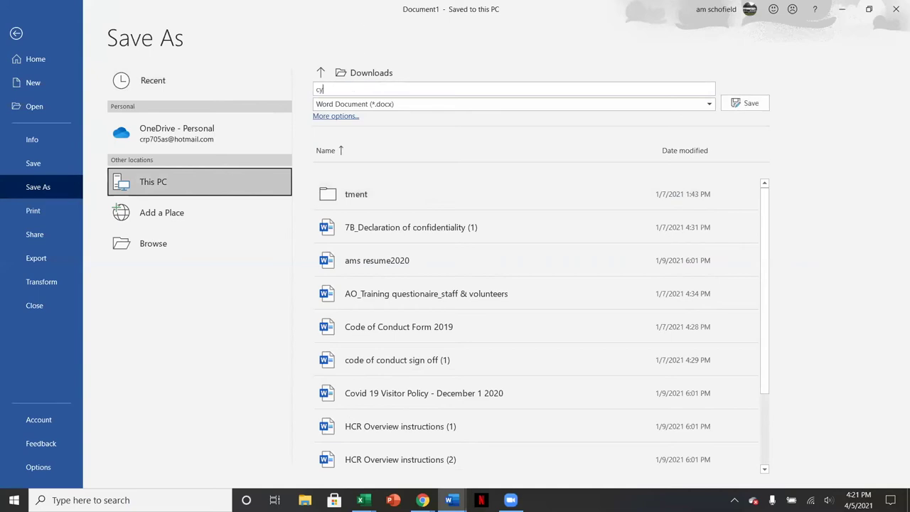
pyautogui.write('ber test')
pyautogui.press('Return')
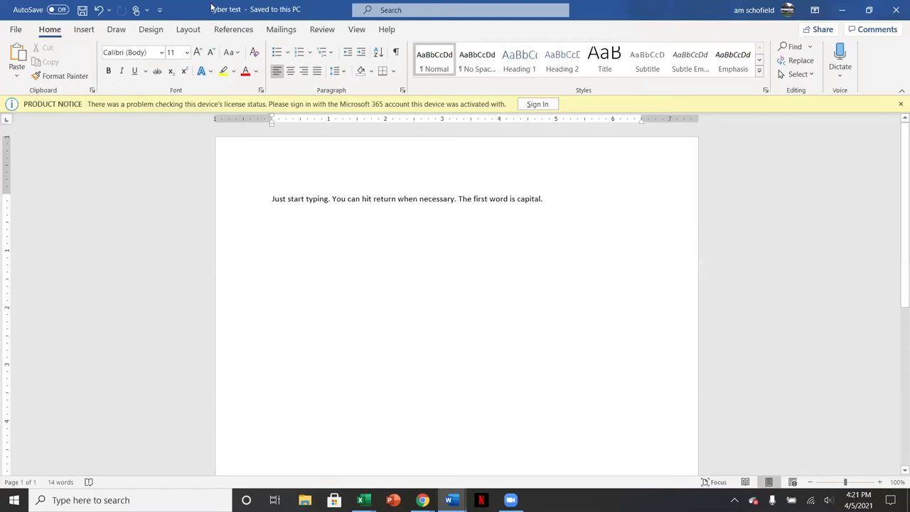
pyautogui.doubleClick(207, 10)
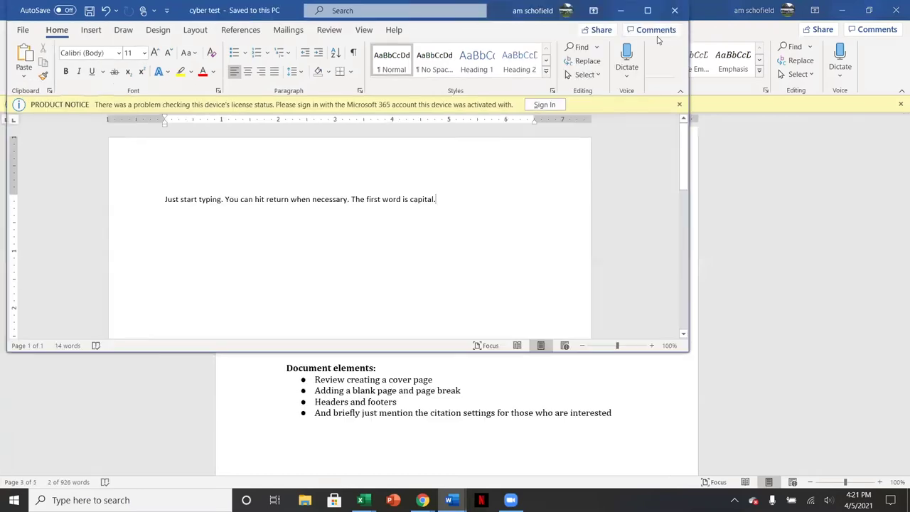
pyautogui.doubleClick(572, 12)
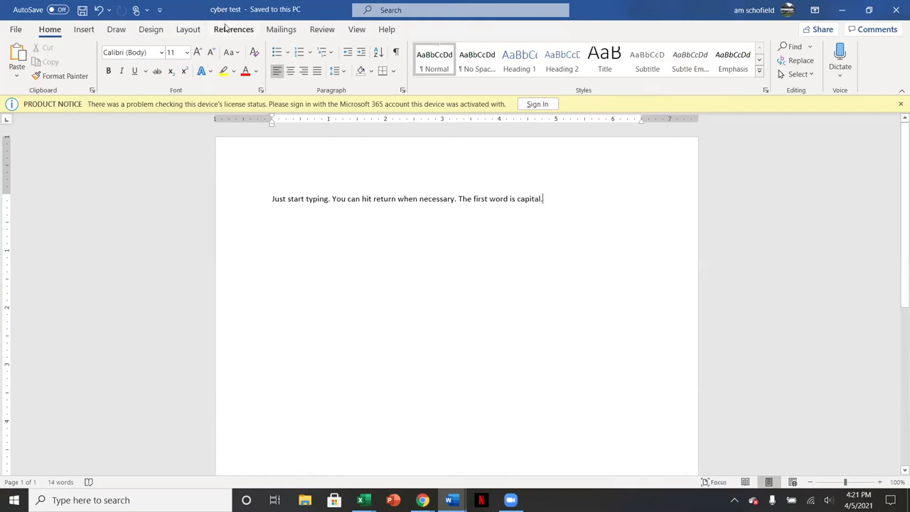
# - Add a new line reading "Subsequent changes are automatically saved with the name I gave it." below the existing text
pyautogui.press('Return')
pyautogui.write('subsequ')
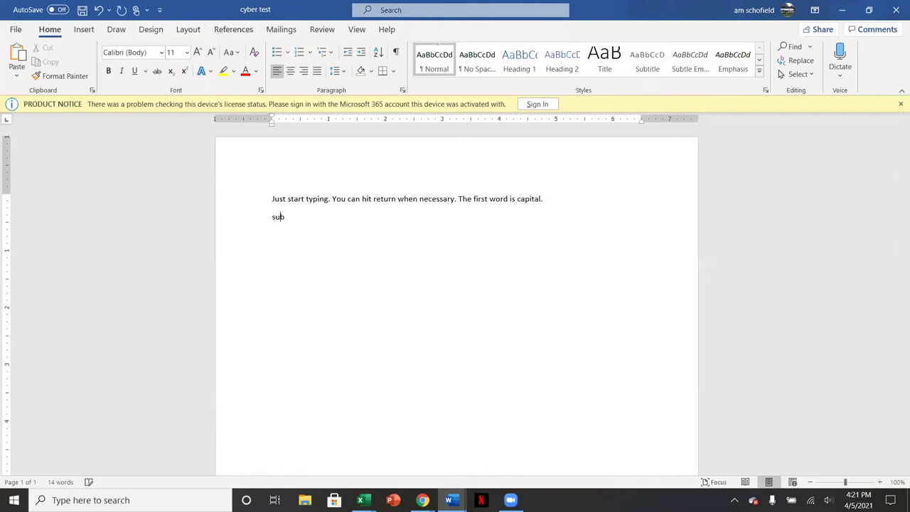
pyautogui.write('ent changes are auto')
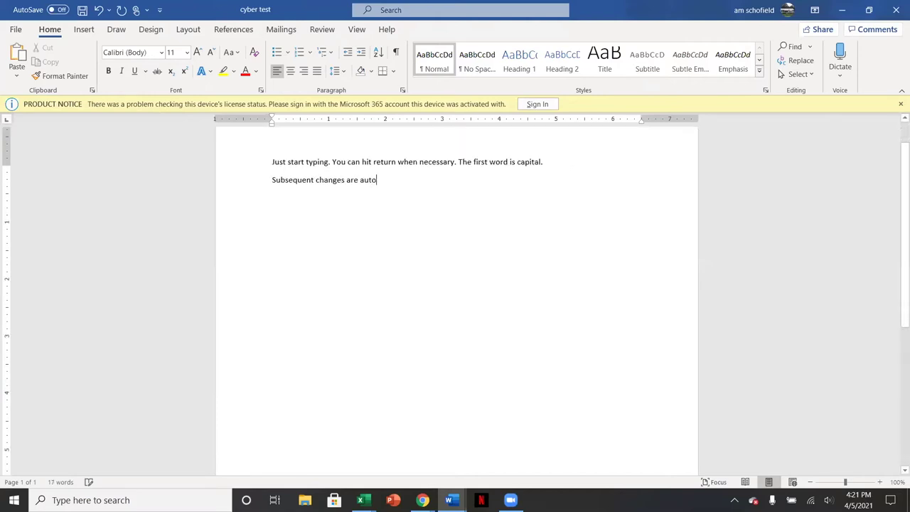
pyautogui.write('matically ')
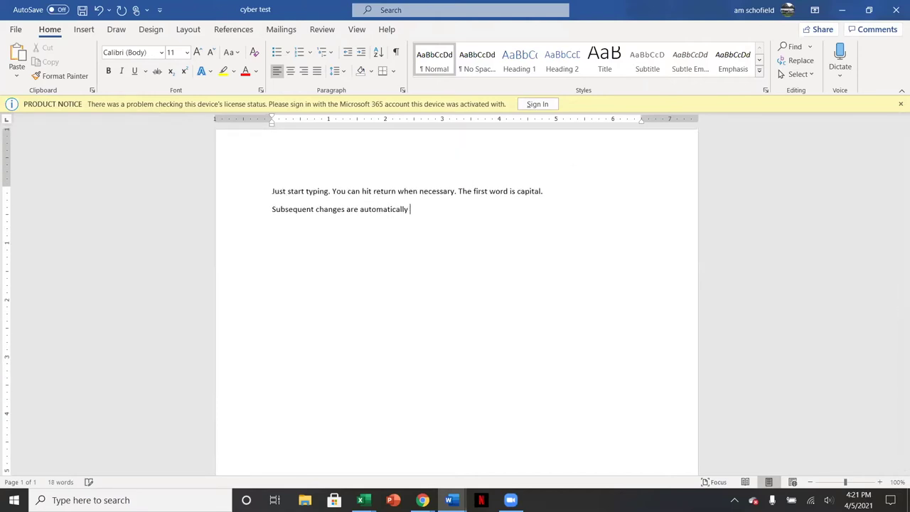
pyautogui.write('saved with the name I gave it.')
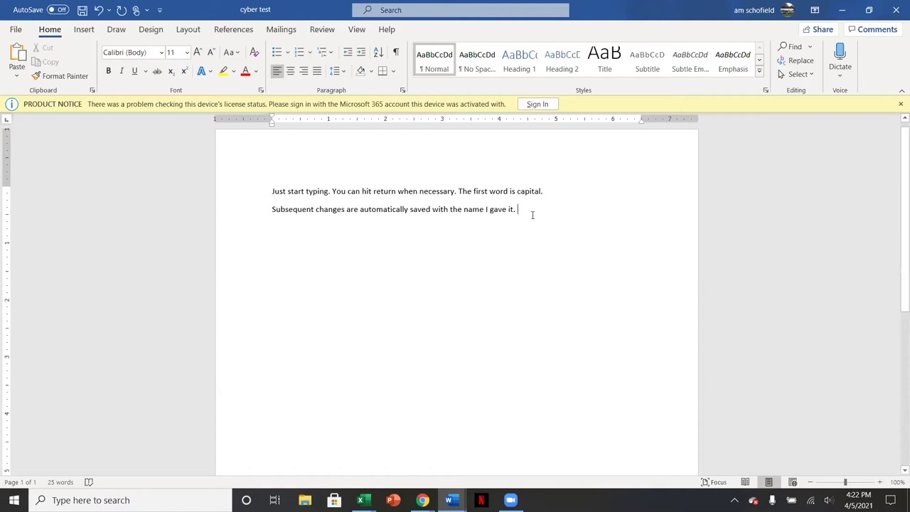
# - Format "I gave it." as bold, italic and underlined, in the darkest orange theme colour
pyautogui.moveTo(518, 209); pyautogui.dragTo(486, 208)
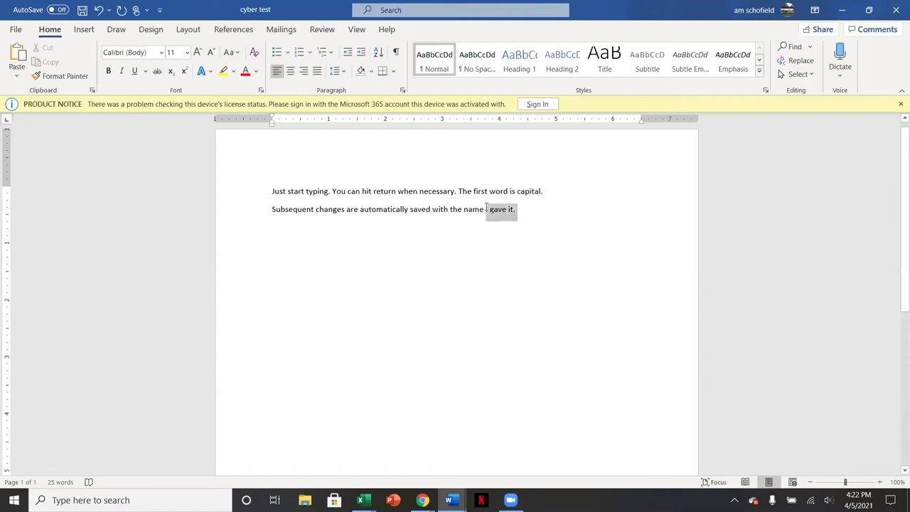
pyautogui.click(112, 70)
pyautogui.click(123, 71)
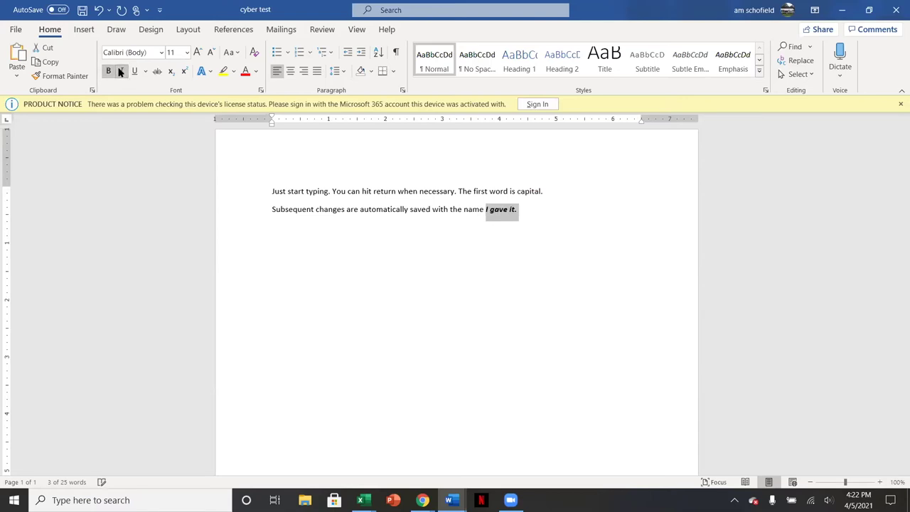
pyautogui.click(134, 71)
pyautogui.click(256, 71)
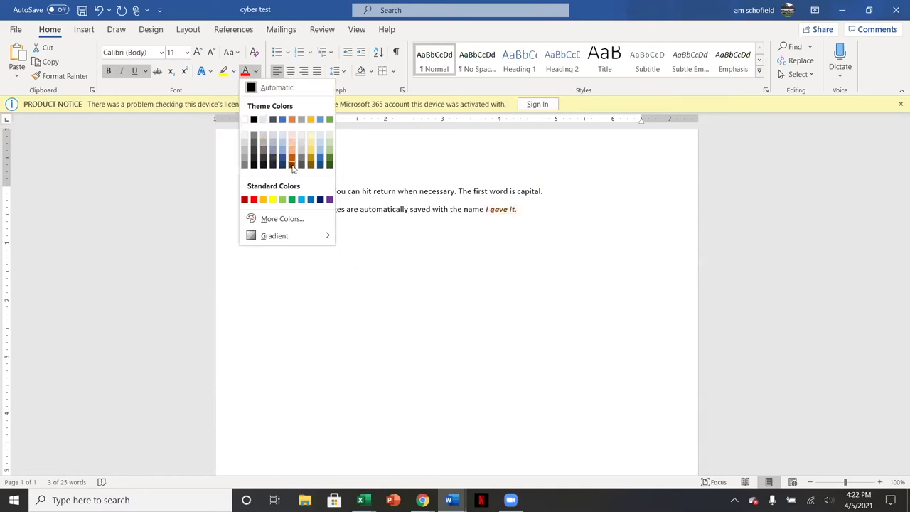
pyautogui.click(291, 164)
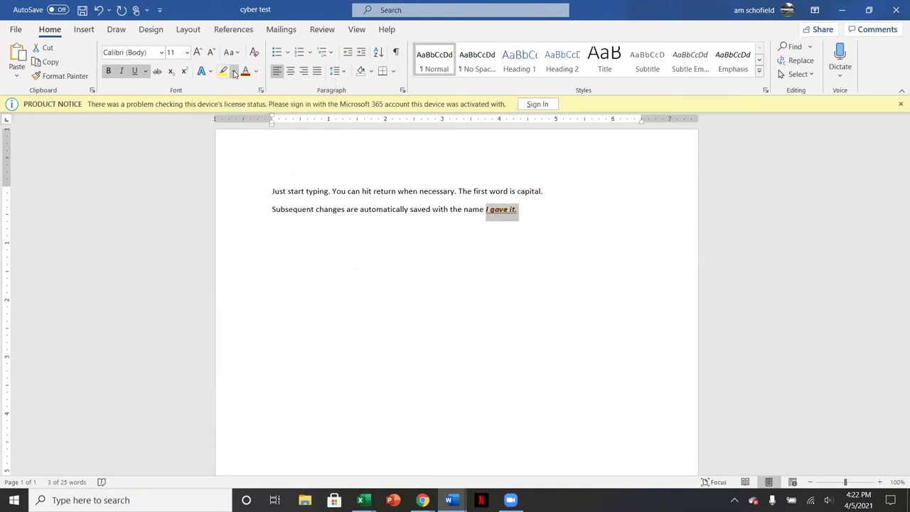
# - Highlight the words "I gave it." in yellow
pyautogui.click(235, 72)
pyautogui.click(226, 87)
pyautogui.click(372, 218)
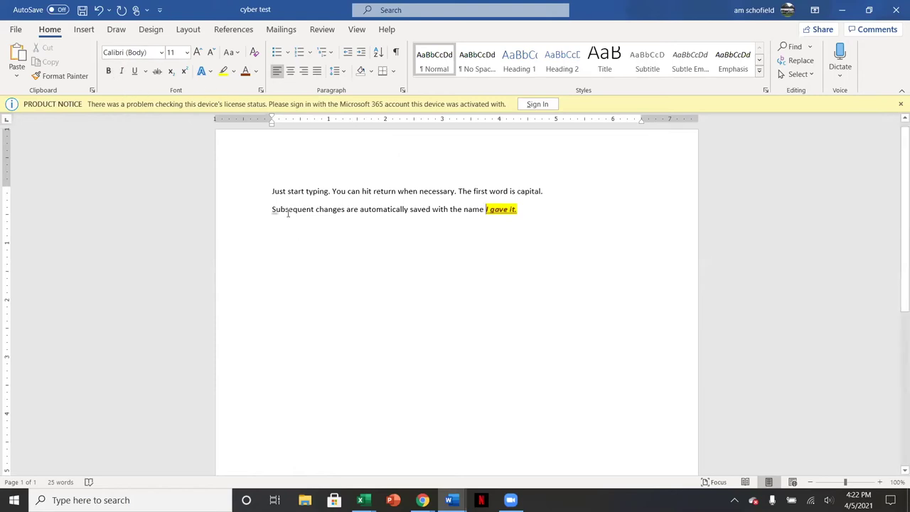
# - Change the word "Subsequent" to the Arial Black font at size 24
pyautogui.doubleClick(288, 211)
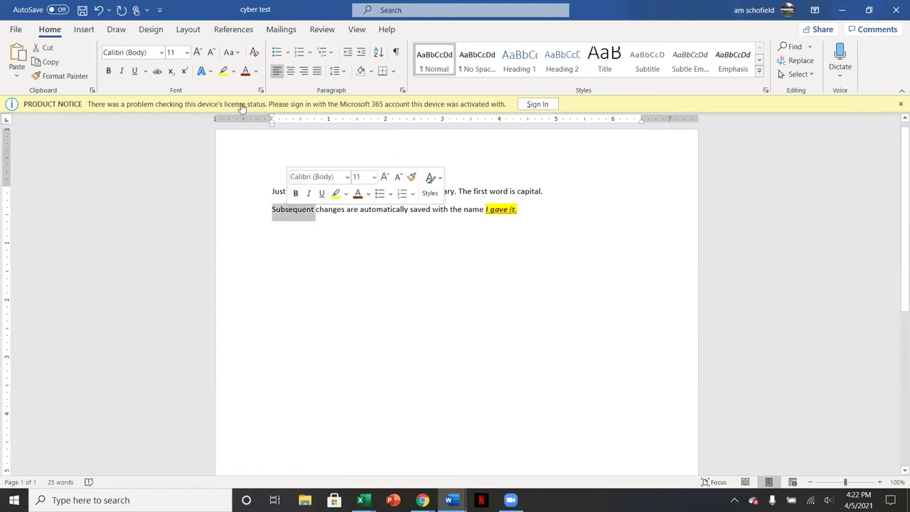
pyautogui.click(162, 53)
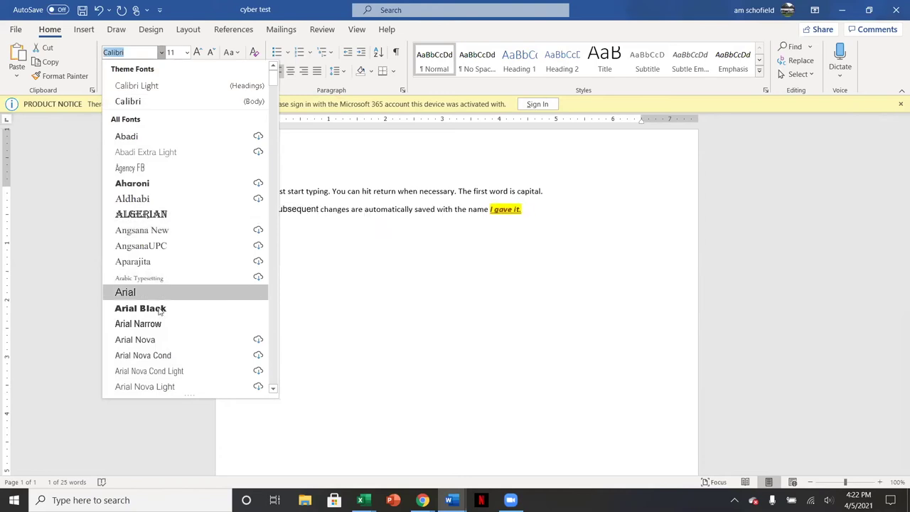
pyautogui.click(160, 310)
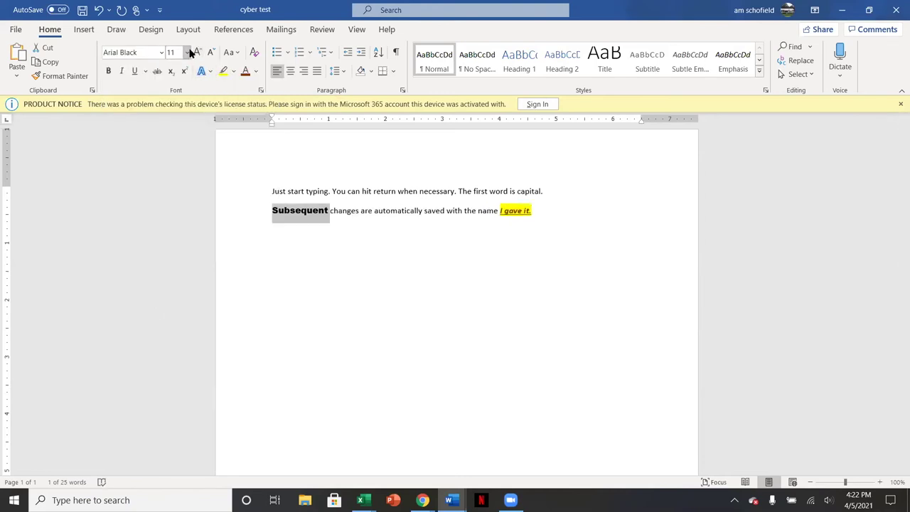
pyautogui.click(187, 51)
pyautogui.click(178, 212)
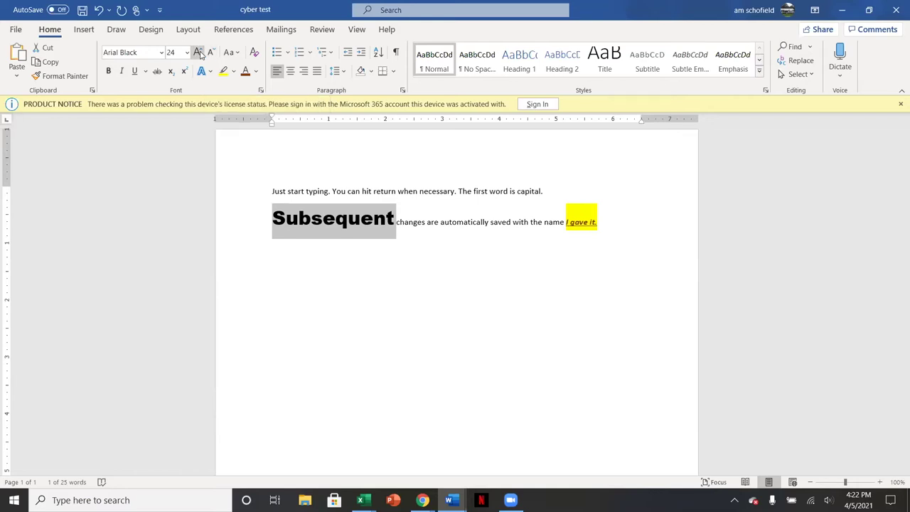
# - Shrink the word "Subsequent" one size at a time down to the smallest font size
pyautogui.click(211, 53)
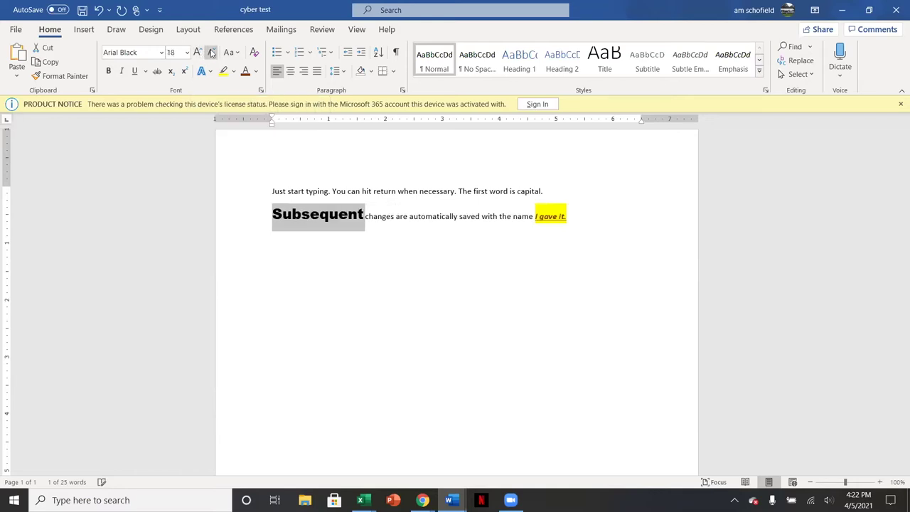
pyautogui.click(211, 54)
pyautogui.click(211, 53)
pyautogui.click(211, 53)
pyautogui.click(211, 54)
pyautogui.click(211, 53)
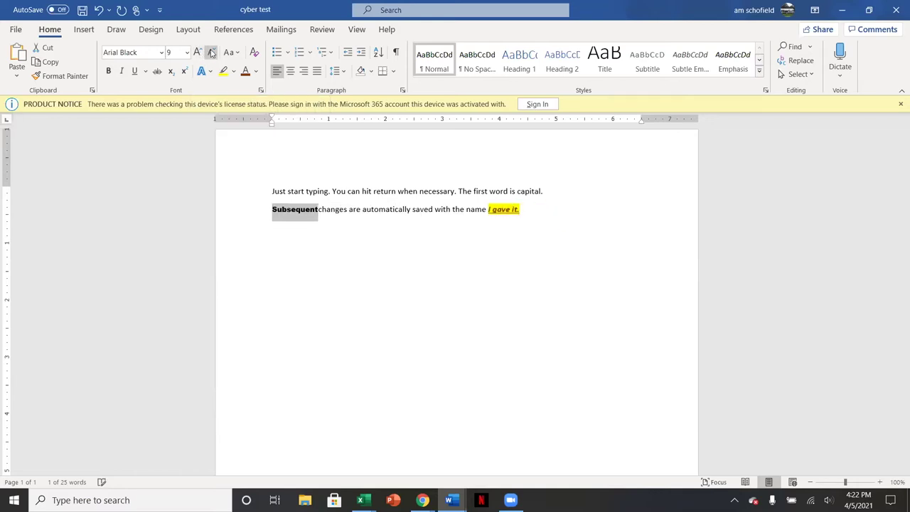
pyautogui.click(211, 53)
pyautogui.click(211, 54)
pyautogui.click(211, 54)
pyautogui.click(212, 53)
pyautogui.click(211, 54)
pyautogui.click(211, 53)
pyautogui.click(211, 53)
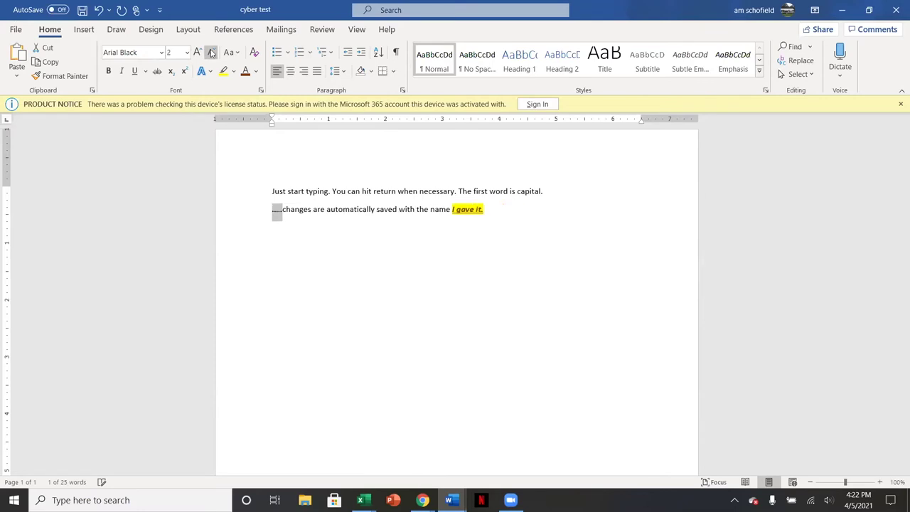
pyautogui.click(211, 53)
# - Enlarge the word "Subsequent" step by step to font size 7, and deselect it
pyautogui.click(198, 53)
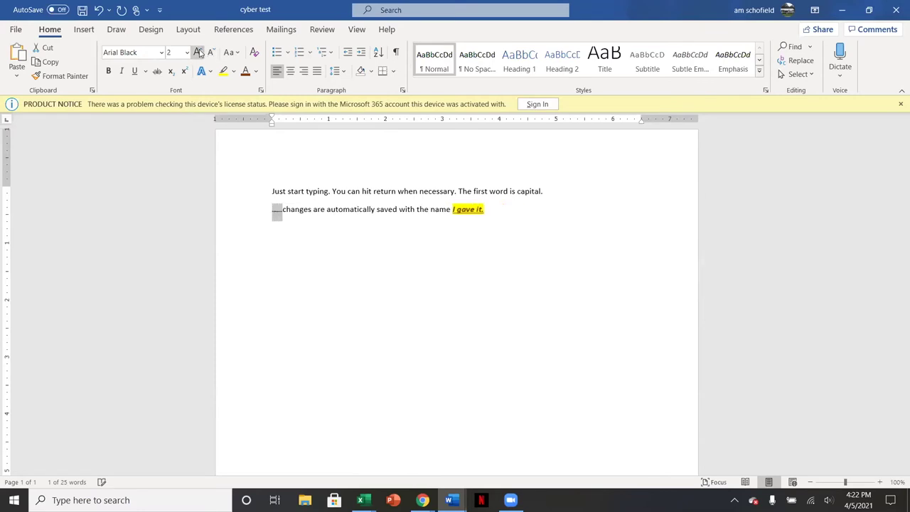
pyautogui.click(198, 54)
pyautogui.click(199, 53)
pyautogui.click(199, 53)
pyautogui.click(198, 53)
pyautogui.click(198, 53)
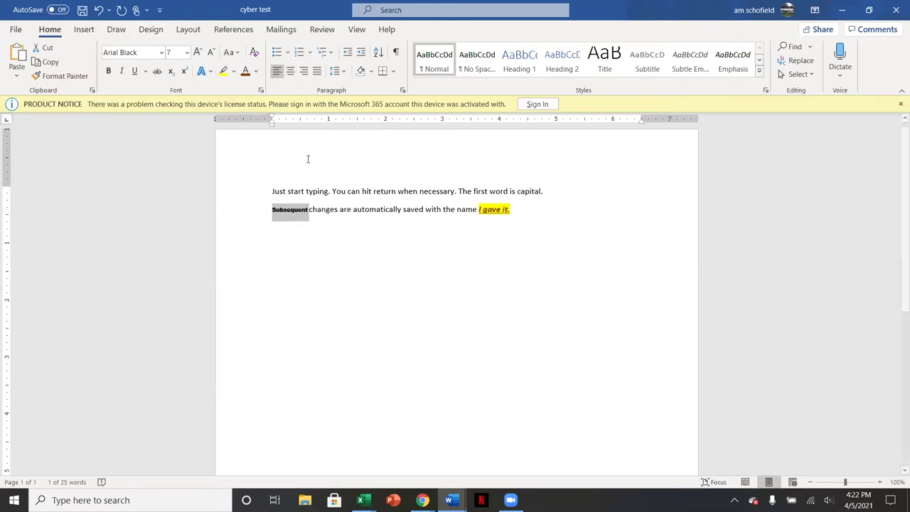
pyautogui.click(527, 209)
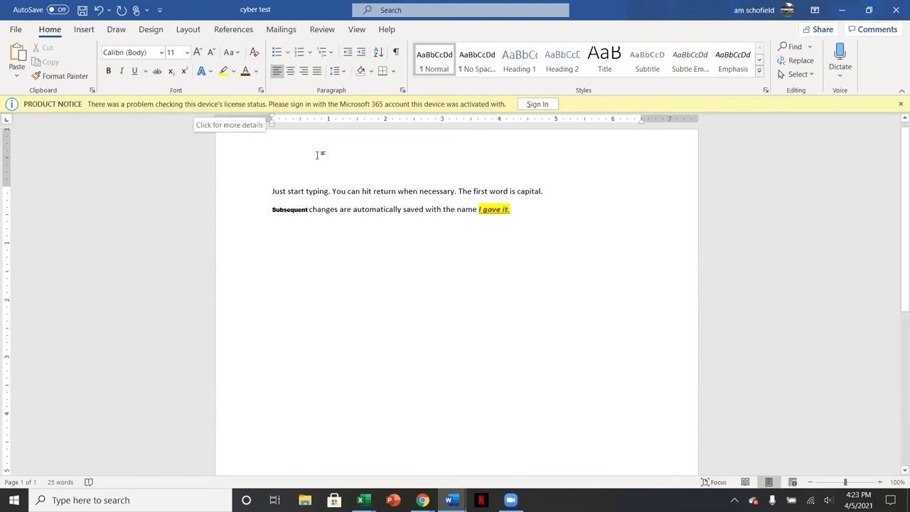
# - Check the Home notes in the instructions document, then zoom the "cyber test" document in to 120% and back out to 80%
pyautogui.hotkey('alt', 'Tab')
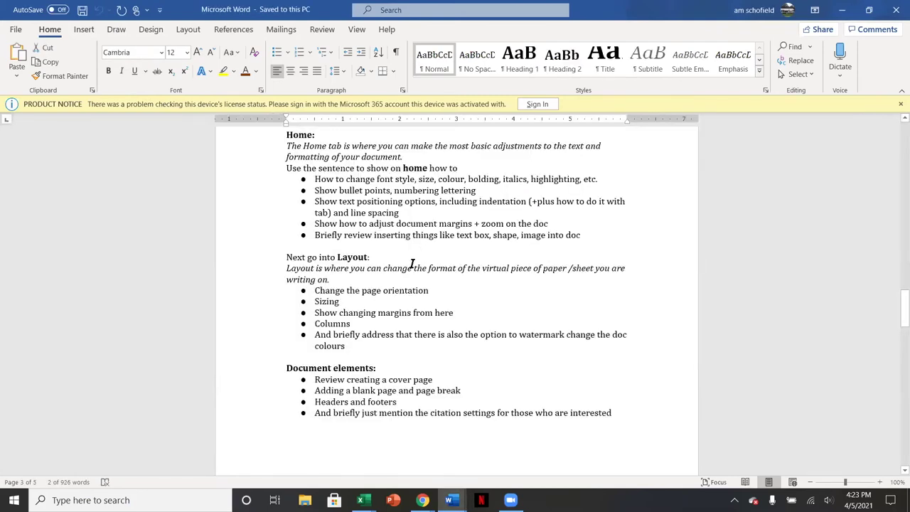
pyautogui.hotkey('alt', 'Tab')
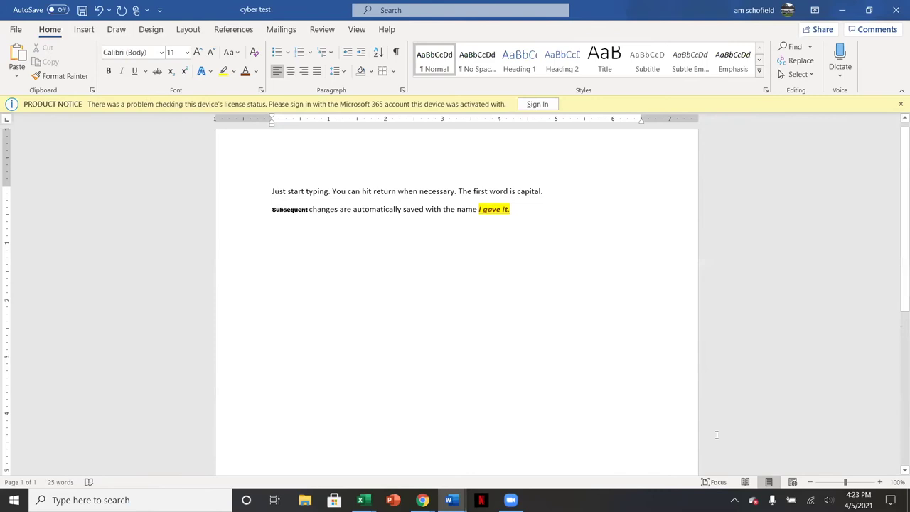
pyautogui.click(880, 482)
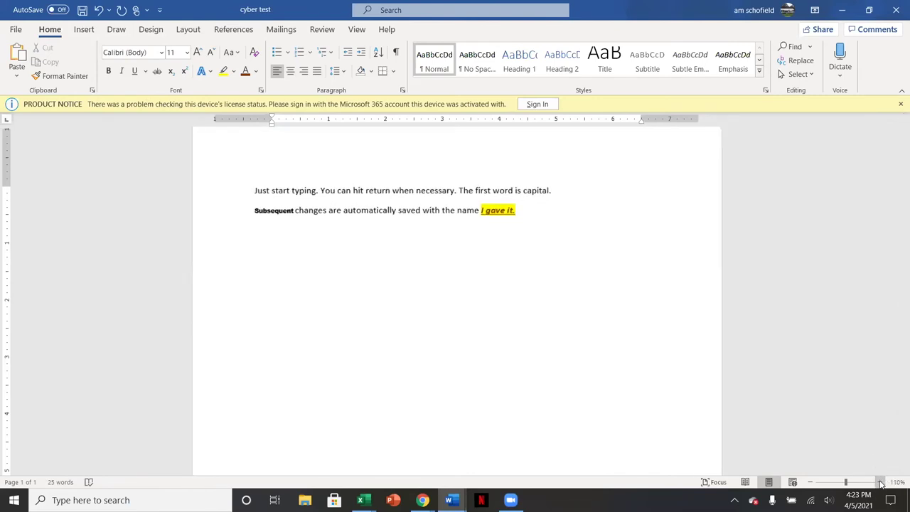
pyautogui.click(880, 483)
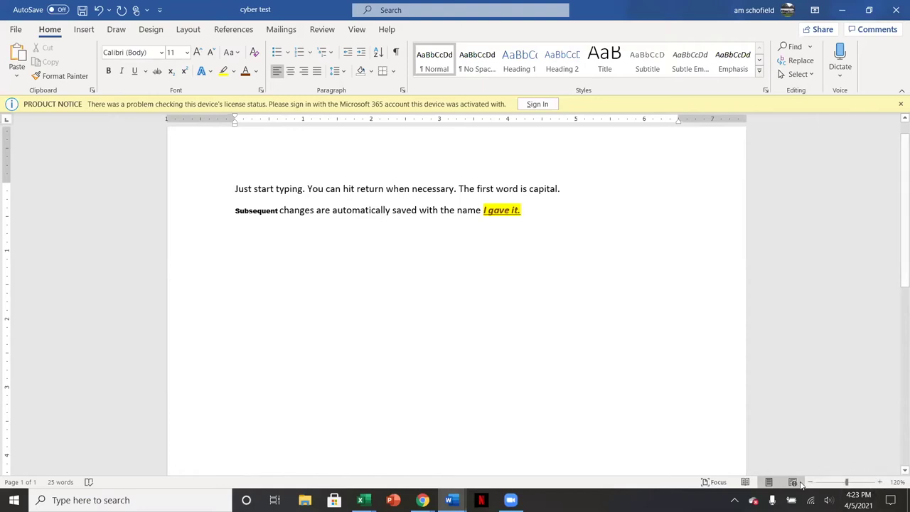
pyautogui.click(809, 483)
pyautogui.click(809, 482)
pyautogui.click(810, 483)
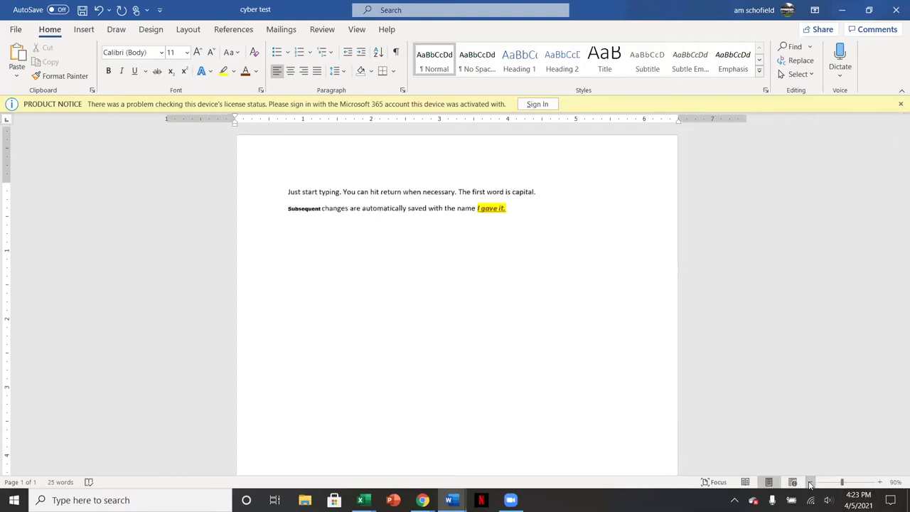
pyautogui.click(809, 482)
pyautogui.click(809, 482)
pyautogui.click(879, 482)
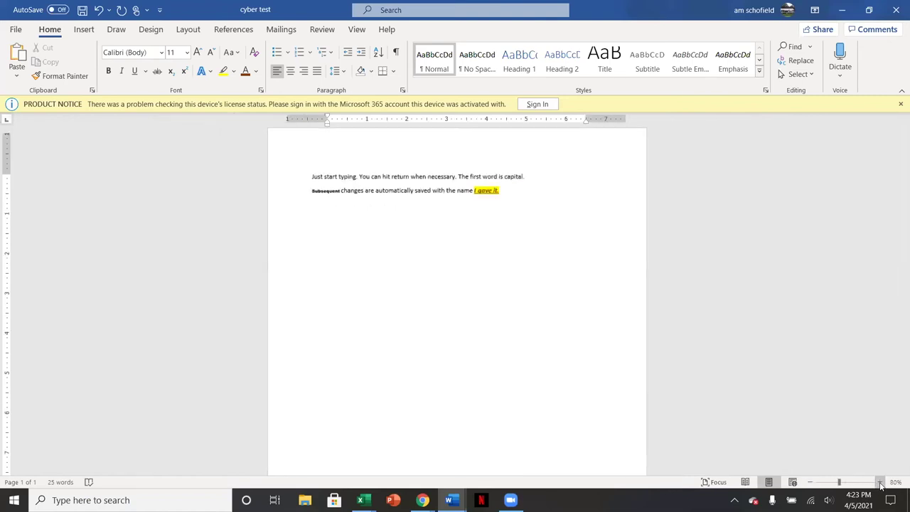
# - Zoom the "cyber test" document in to 120%
pyautogui.click(880, 483)
pyautogui.click(880, 483)
pyautogui.click(880, 483)
pyautogui.click(880, 482)
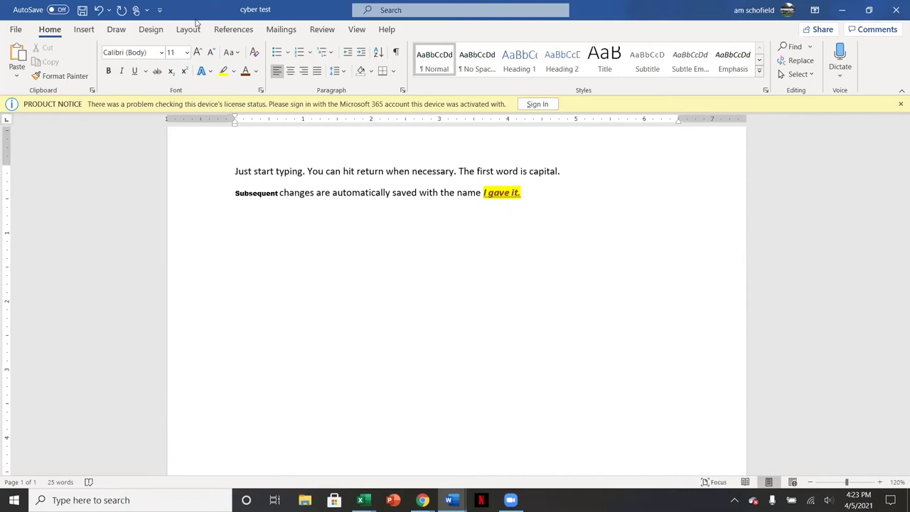
# - Switch the page orientation to landscape and back to portrait
pyautogui.click(188, 29)
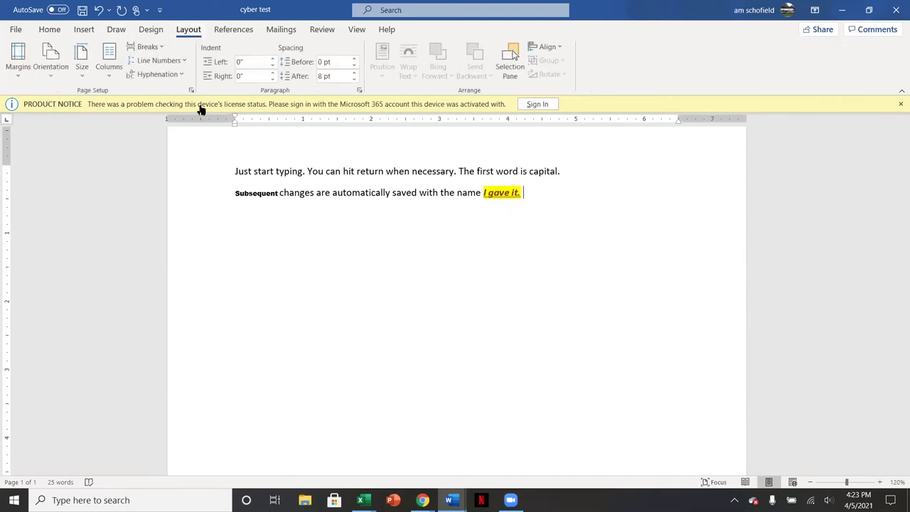
pyautogui.click(50, 71)
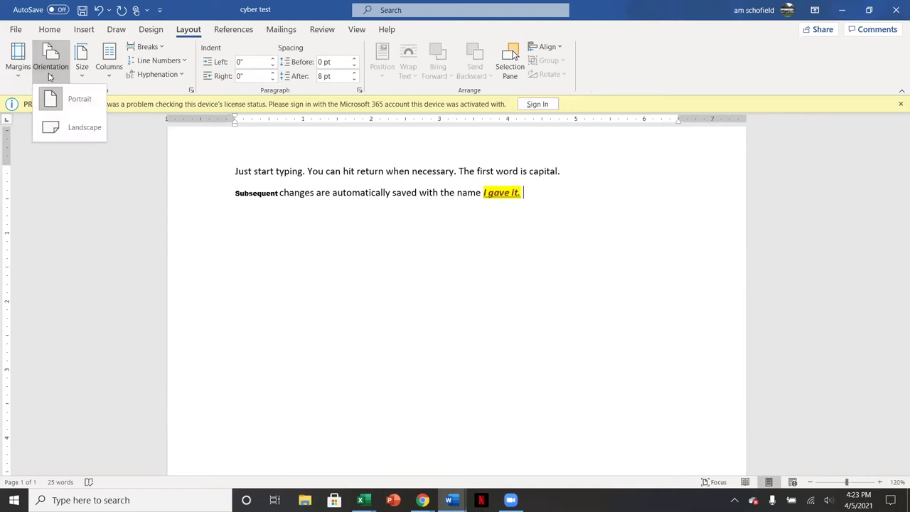
pyautogui.click(69, 128)
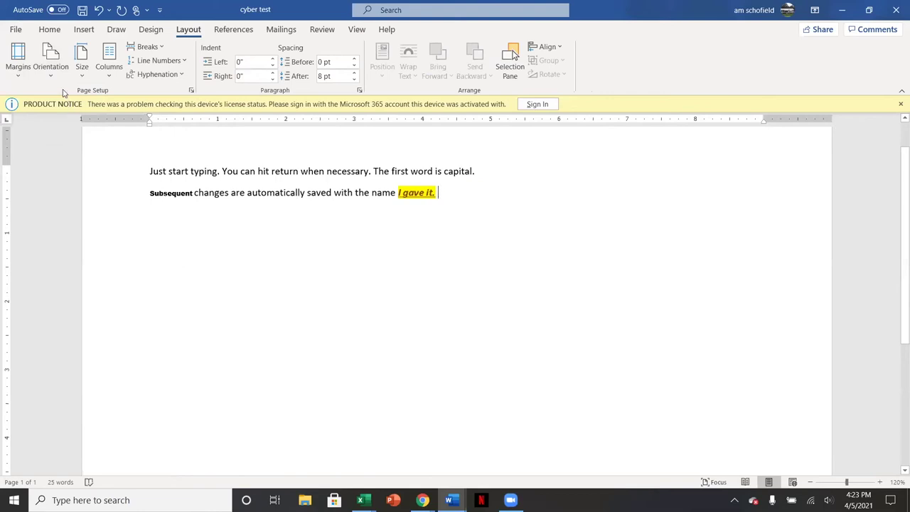
pyautogui.click(51, 60)
pyautogui.click(57, 100)
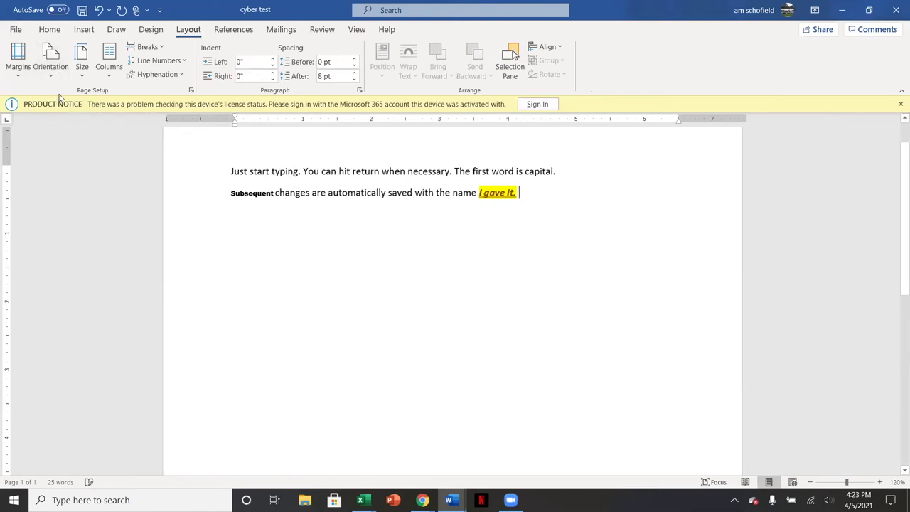
# - Look over the preset page margins, and hide the ruler and show it again
pyautogui.click(19, 72)
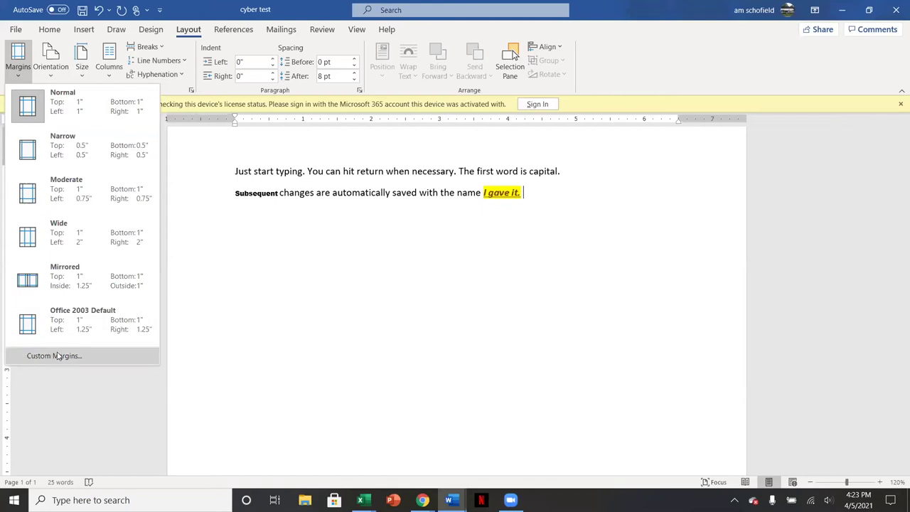
pyautogui.click(238, 289)
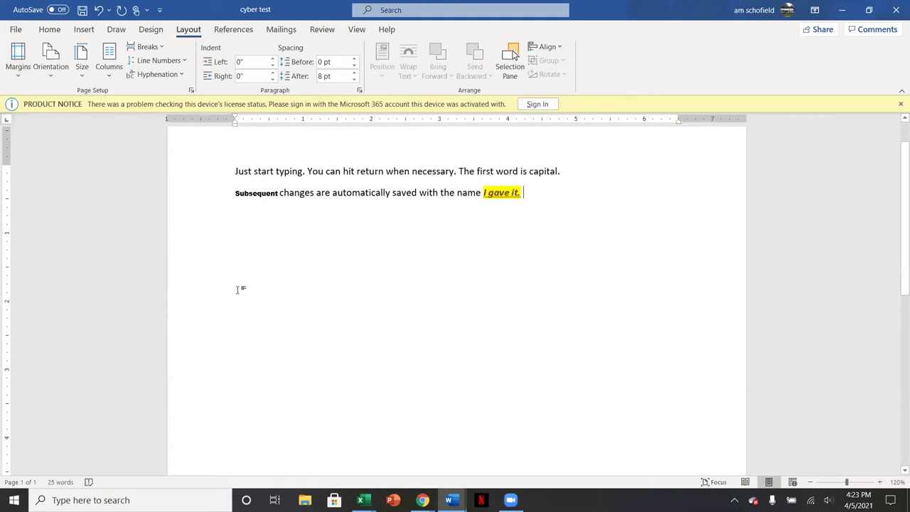
pyautogui.click(357, 30)
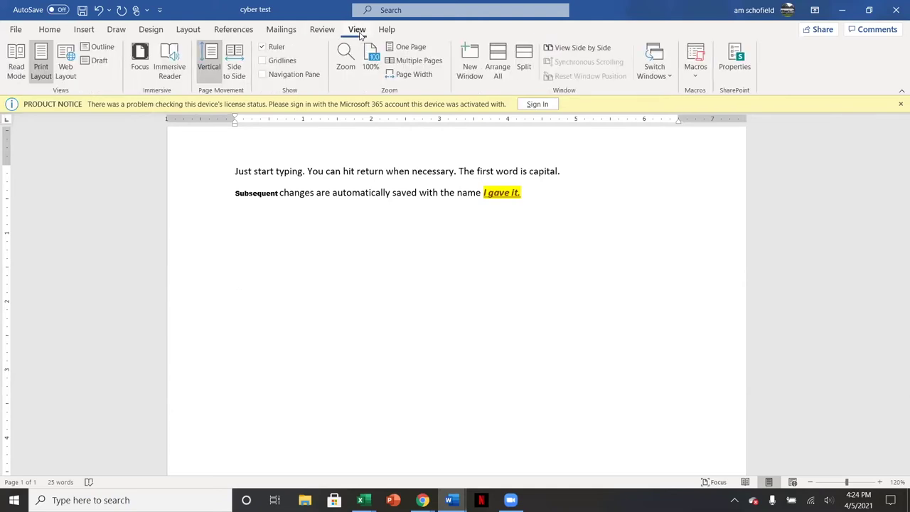
pyautogui.click(263, 47)
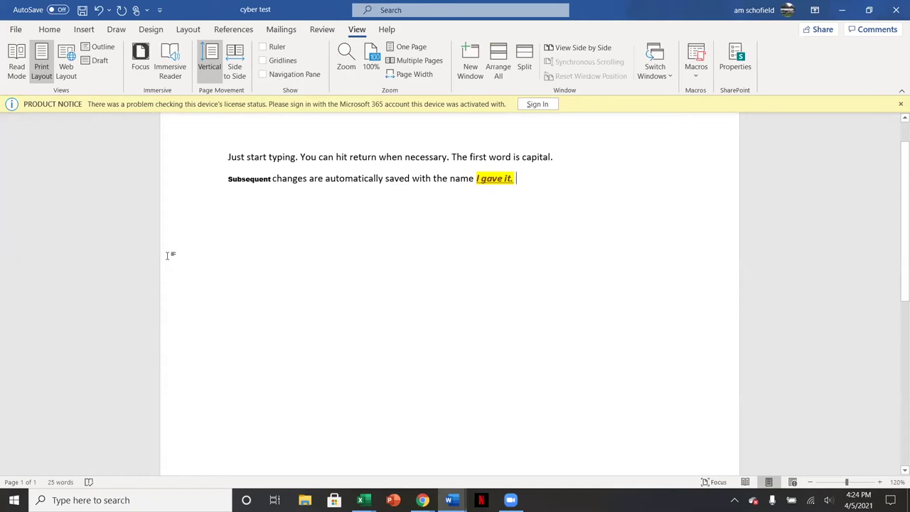
pyautogui.click(263, 47)
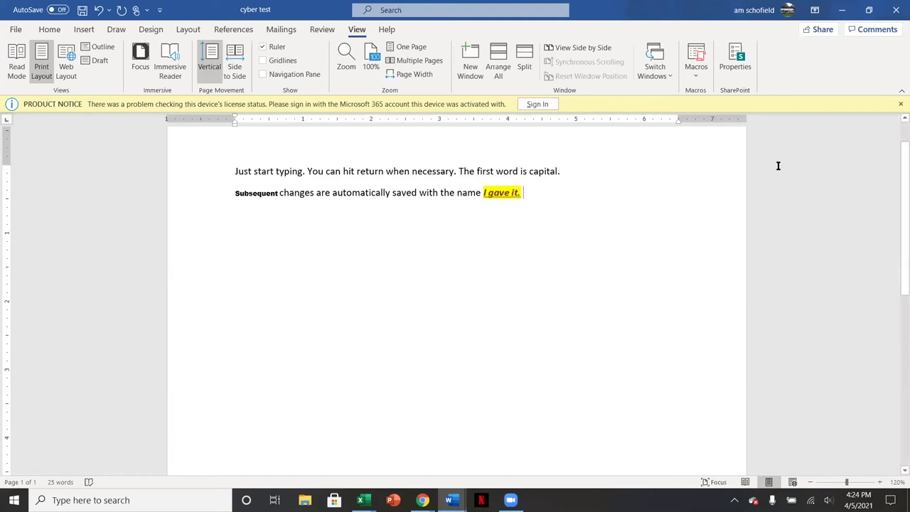
# - Add the text "footer" to the page footer and return to the document body
pyautogui.moveTo(893, 185); pyautogui.dragTo(896, 398)
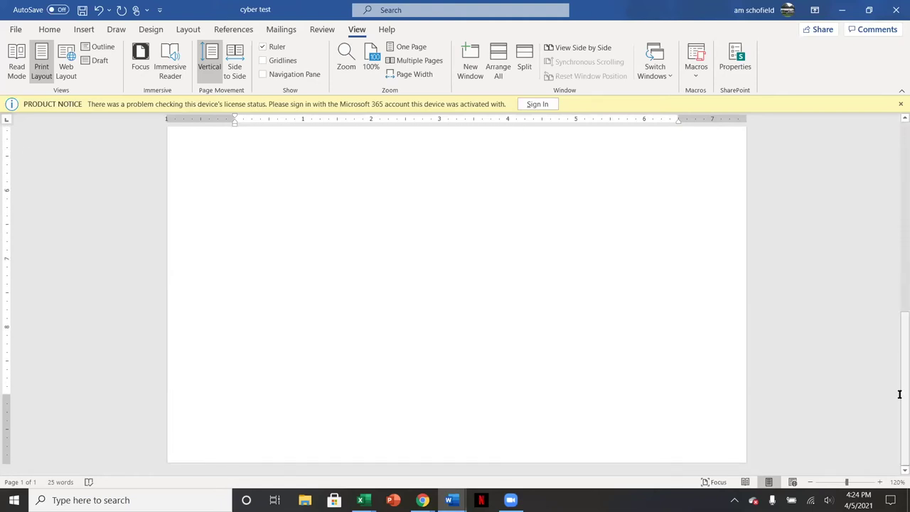
pyautogui.doubleClick(205, 436)
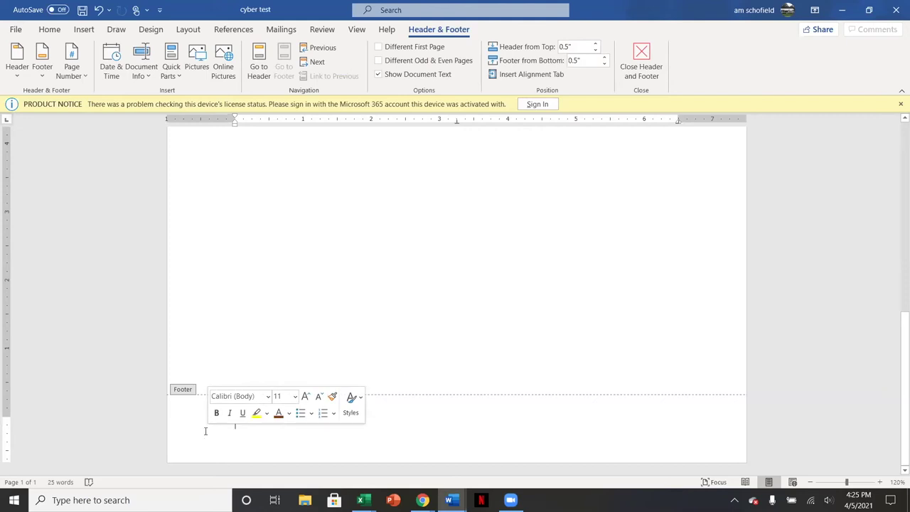
pyautogui.write('footer')
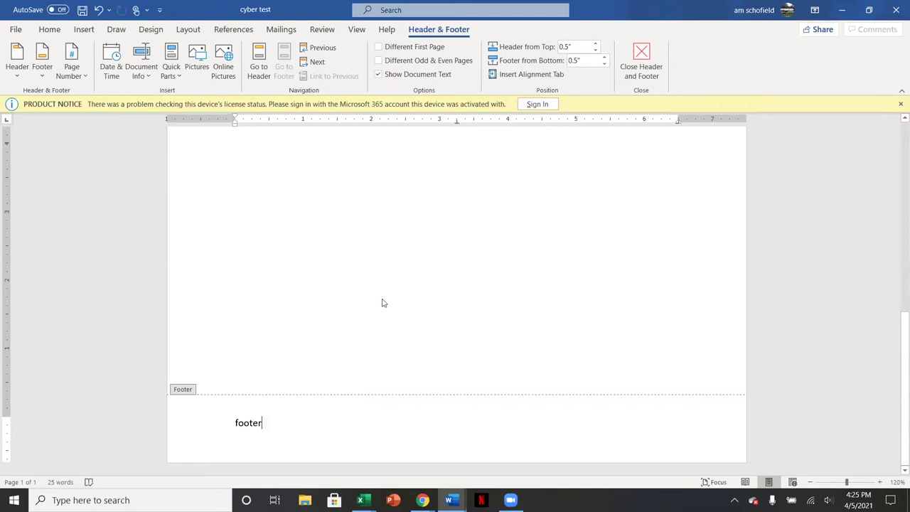
pyautogui.doubleClick(297, 236)
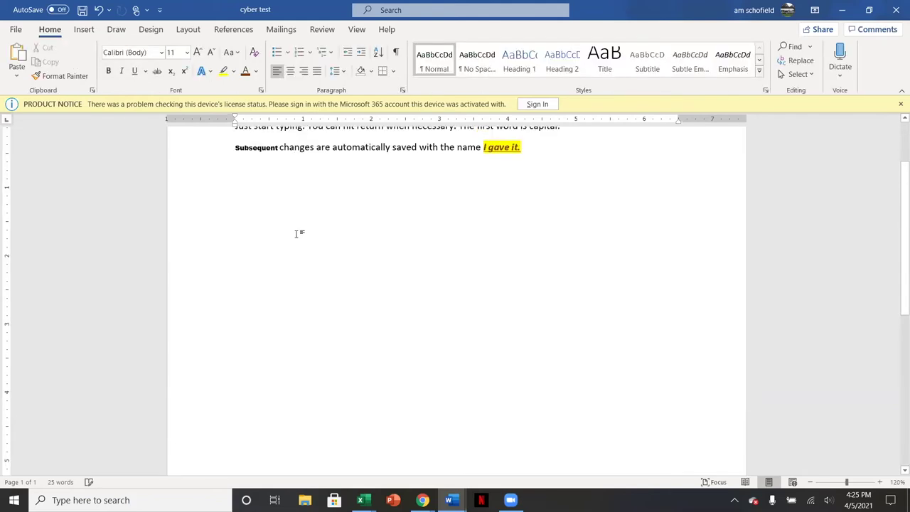
# - Add the text "header" to the page header and return to the document body
pyautogui.scroll(2, 297, 234)
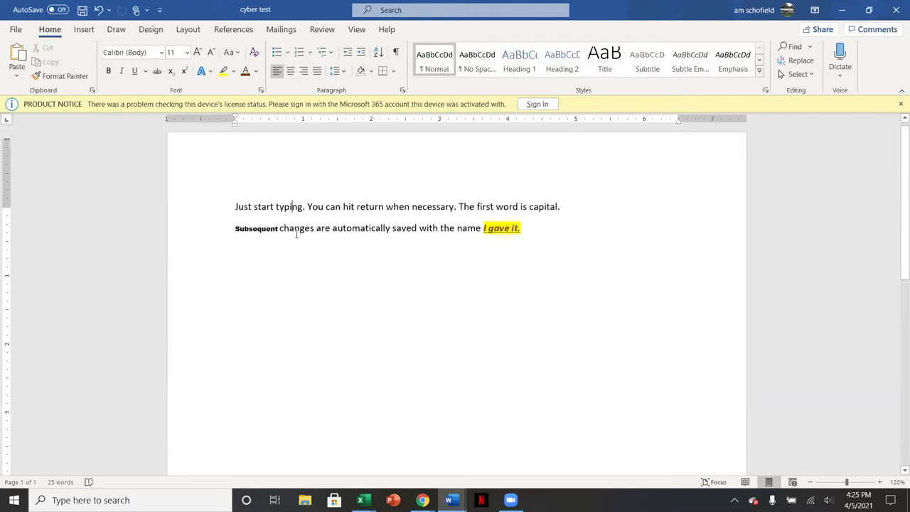
pyautogui.doubleClick(258, 162)
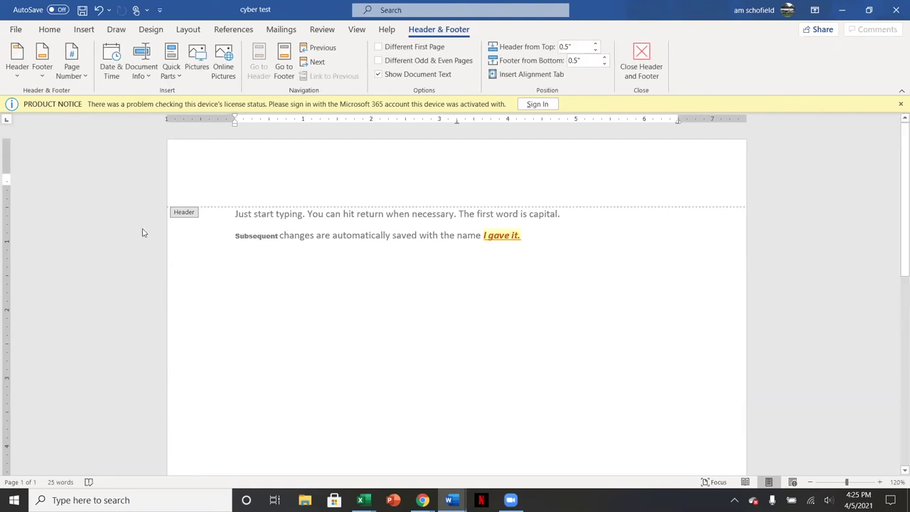
pyautogui.doubleClick(231, 319)
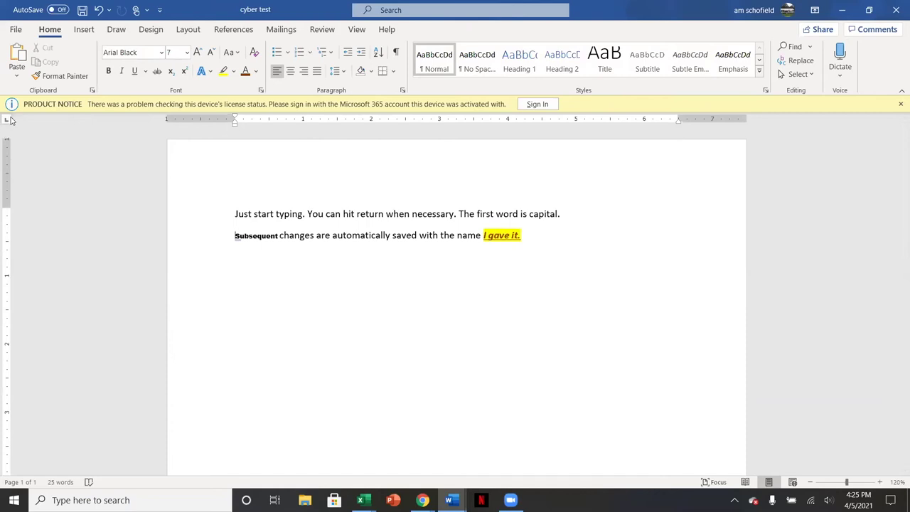
pyautogui.doubleClick(275, 164)
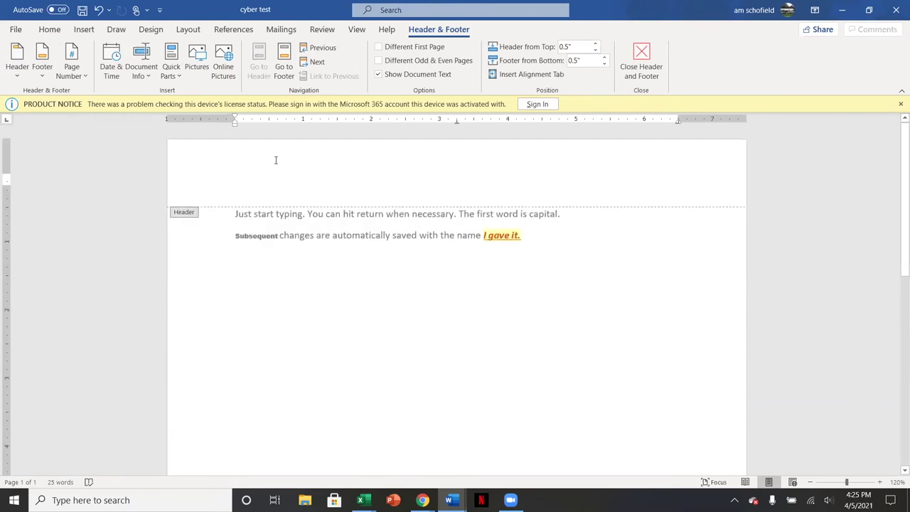
pyautogui.write('head')
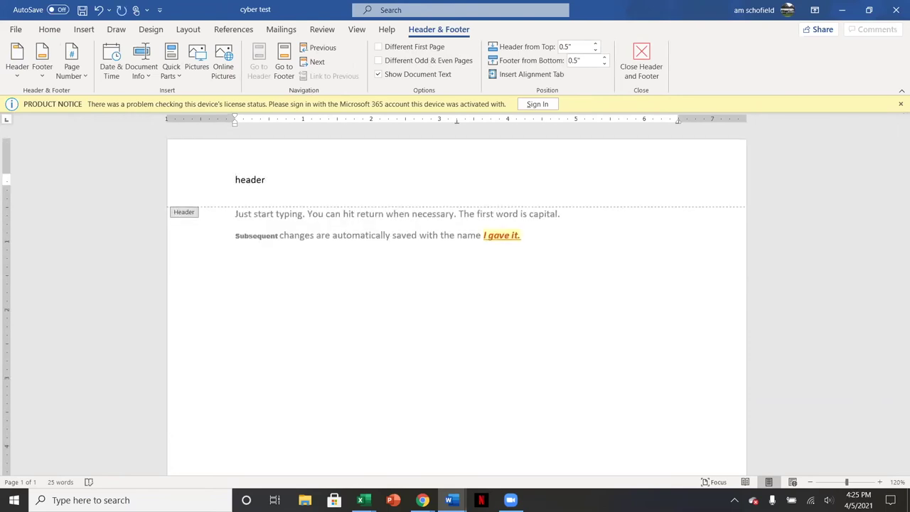
pyautogui.write('er')
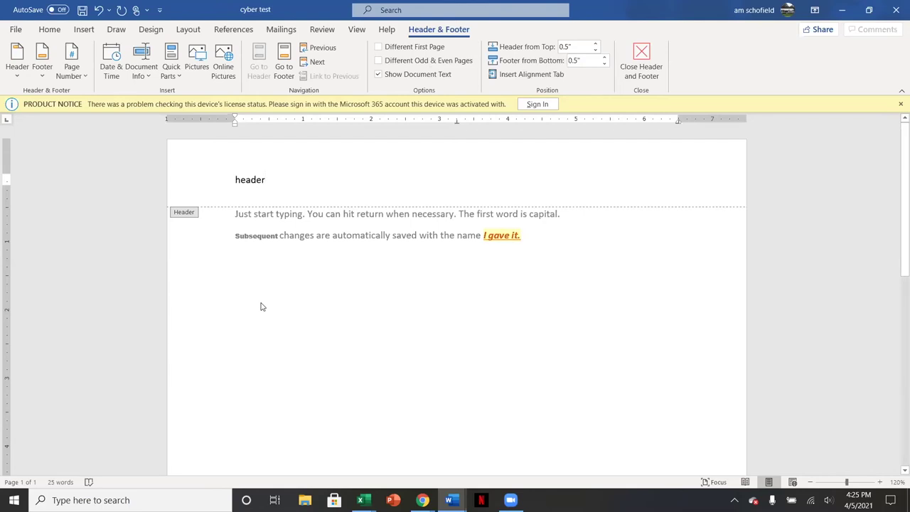
pyautogui.doubleClick(260, 304)
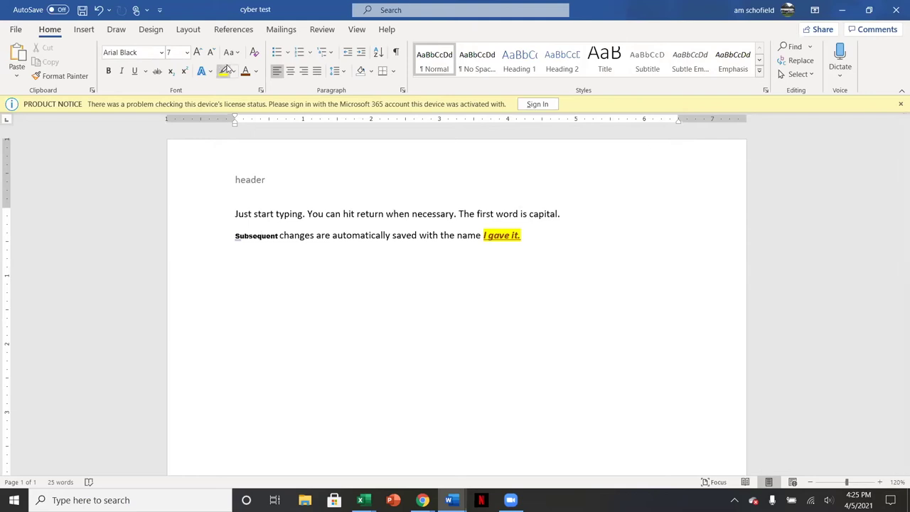
# - Look over the preset page margins, and narrow the right and left margins to about 0.44" on the ruler
pyautogui.click(188, 29)
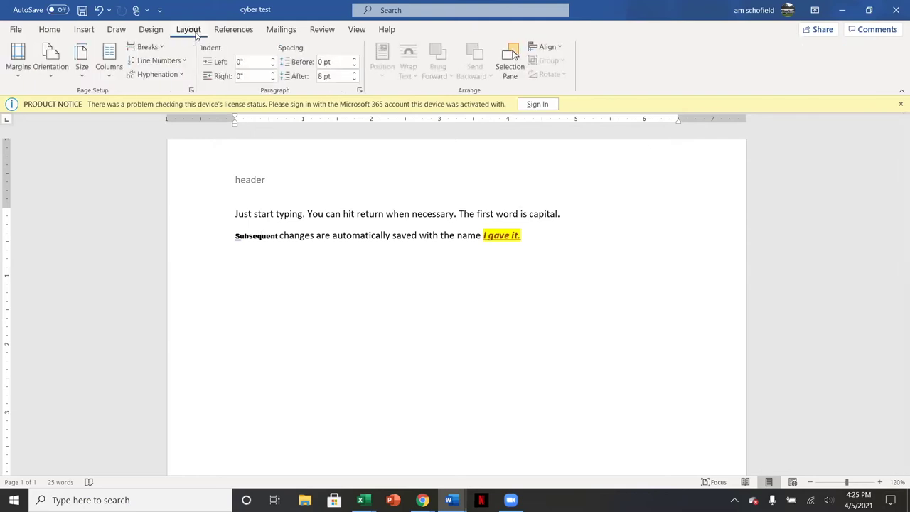
pyautogui.click(19, 68)
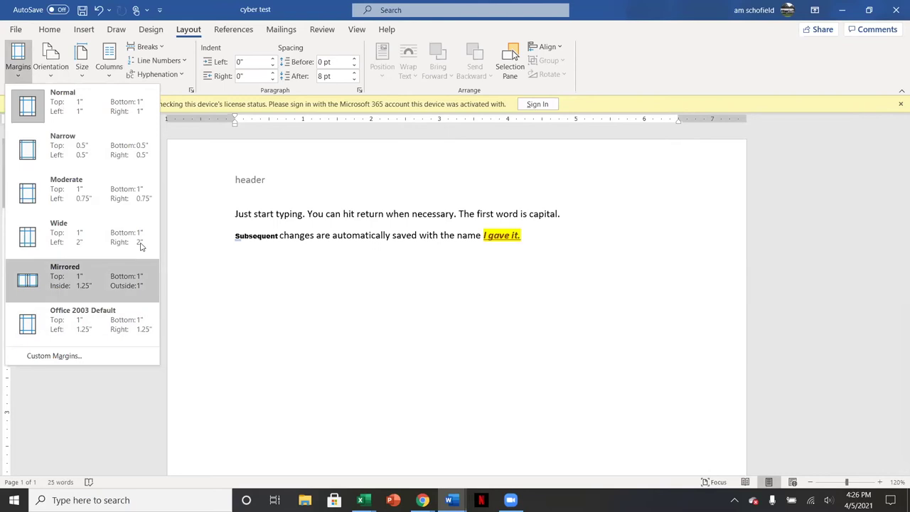
pyautogui.click(424, 150)
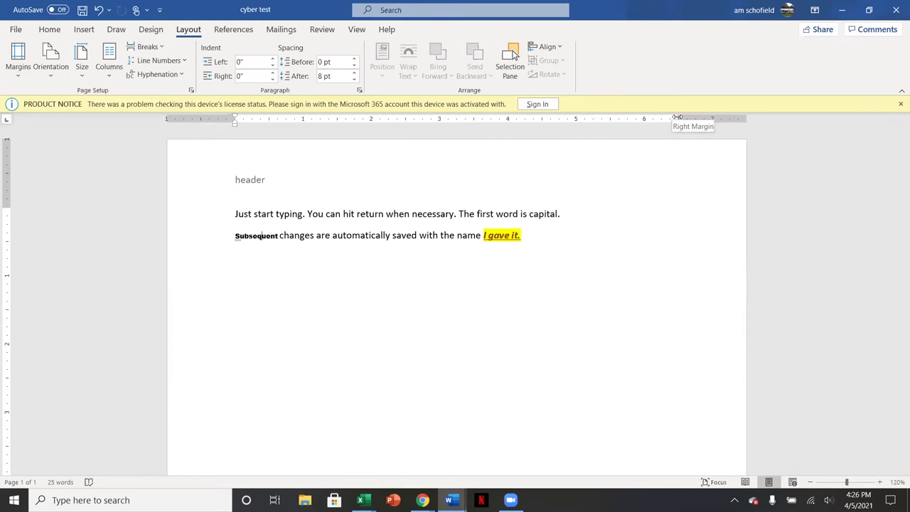
pyautogui.moveTo(679, 117); pyautogui.dragTo(716, 118)
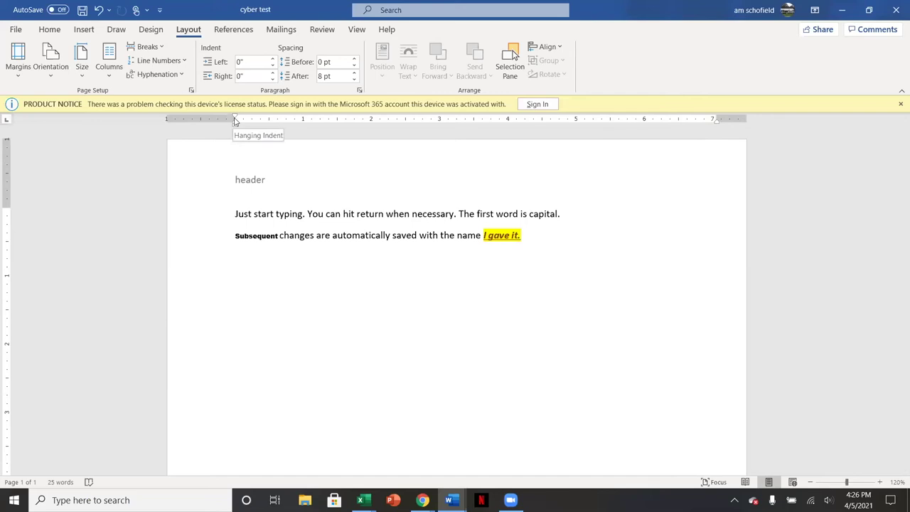
pyautogui.moveTo(235, 118); pyautogui.dragTo(197, 122)
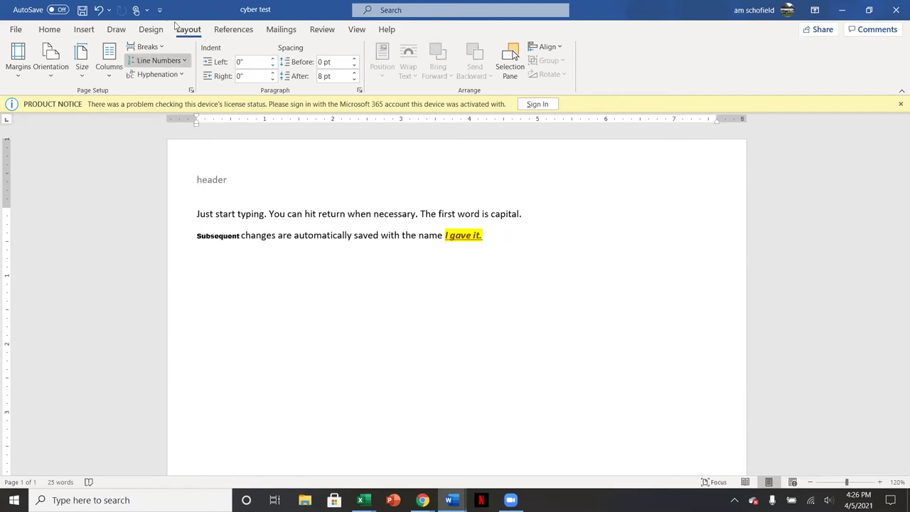
# - Set custom page margins of 1" for the right and left sides of the whole document
pyautogui.click(18, 60)
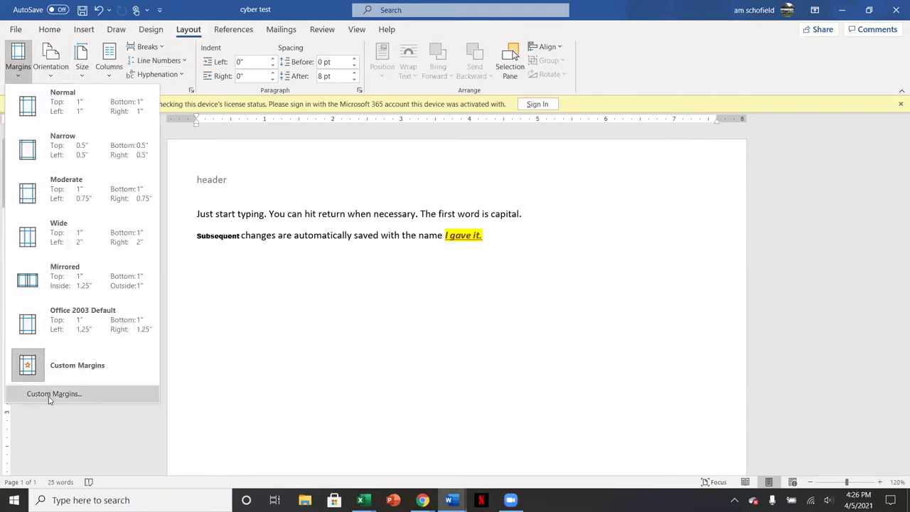
pyautogui.click(49, 393)
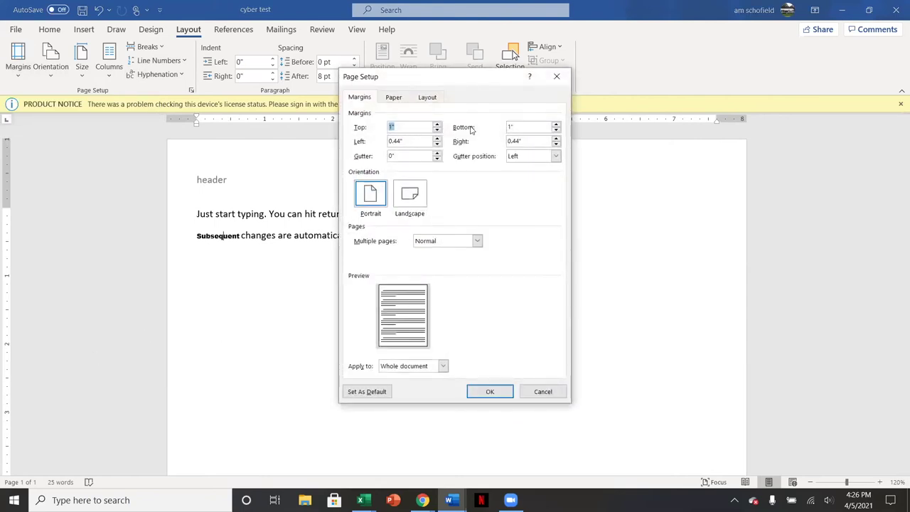
pyautogui.doubleClick(510, 142)
pyautogui.write('1')
pyautogui.press('Tab')
pyautogui.doubleClick(391, 140)
pyautogui.write('1')
pyautogui.press('Tab')
pyautogui.click(489, 392)
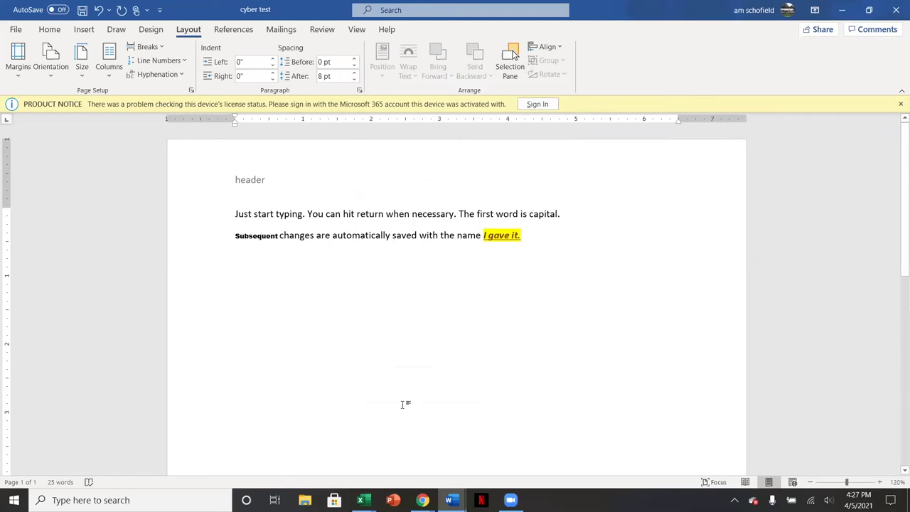
# - Apply the Subtle Emphasis style to the word "Subsequent"
pyautogui.click(355, 31)
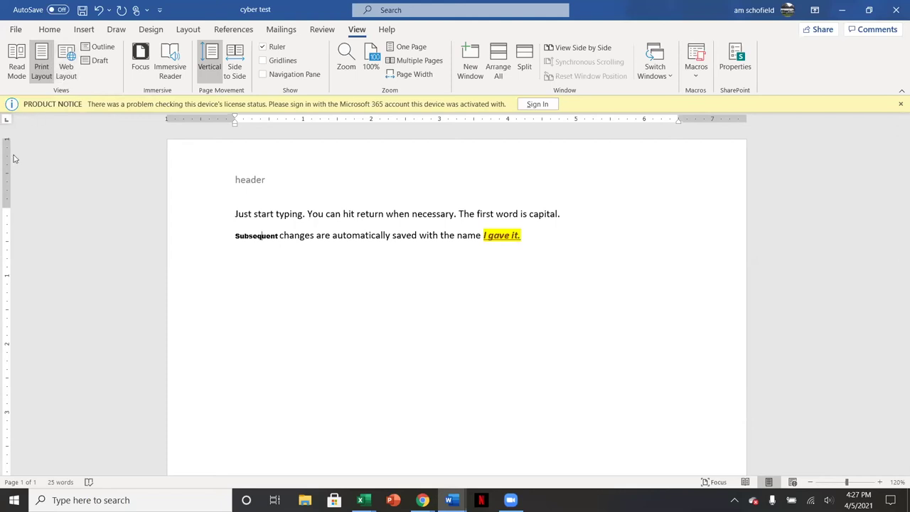
pyautogui.click(54, 31)
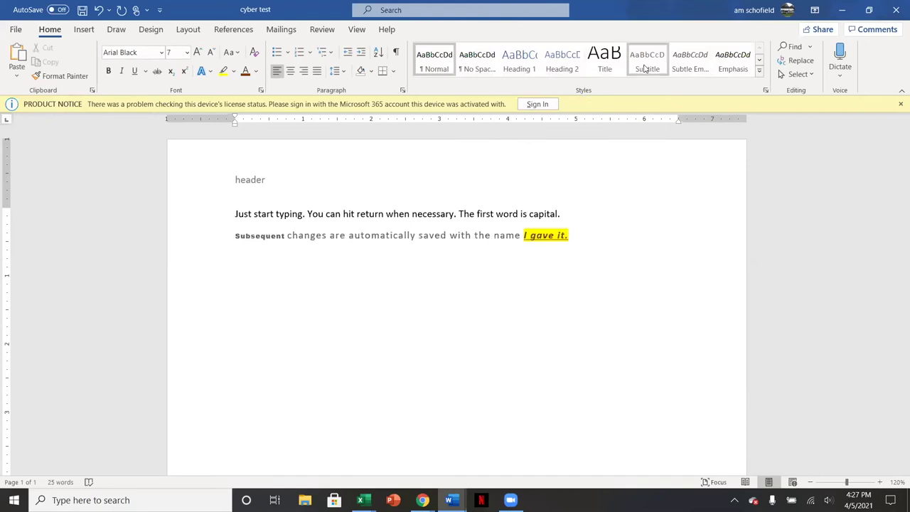
pyautogui.click(681, 65)
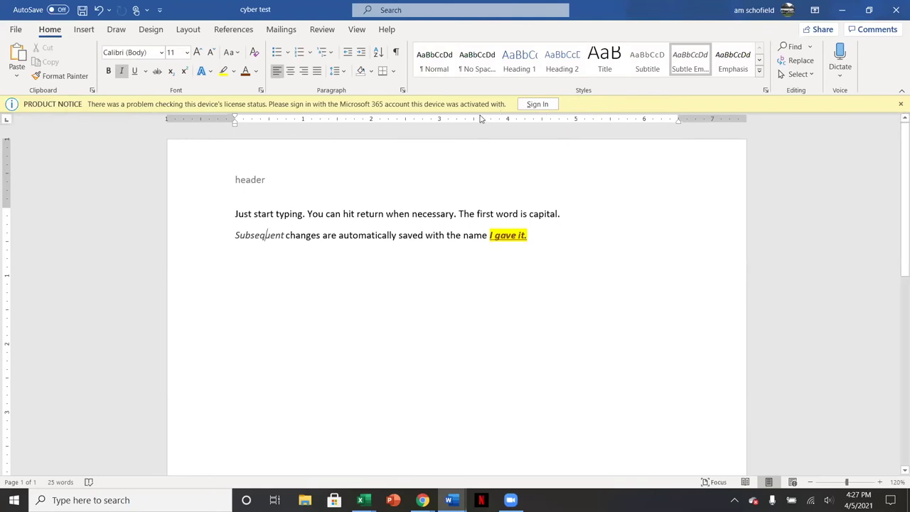
# - Switch to the "Microsoft Word" instructions document and display the available column layouts
pyautogui.hotkey('alt', 'Tab')
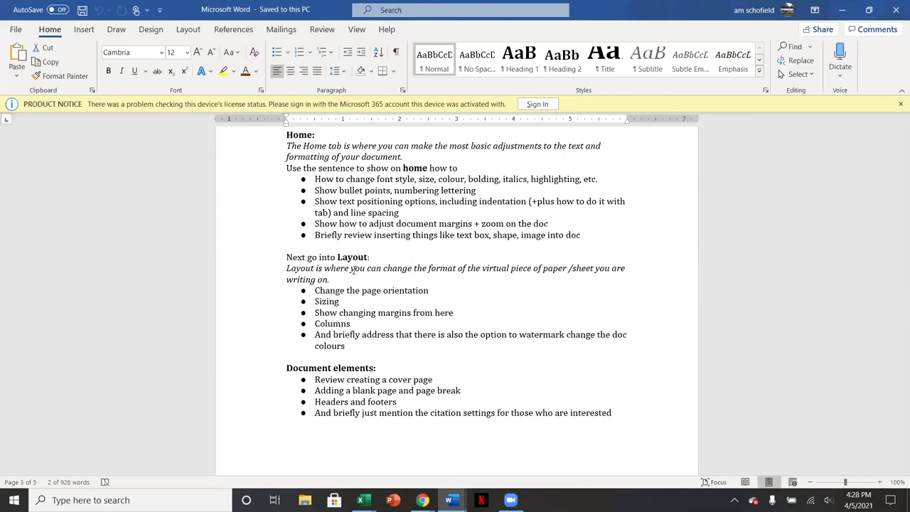
pyautogui.click(184, 32)
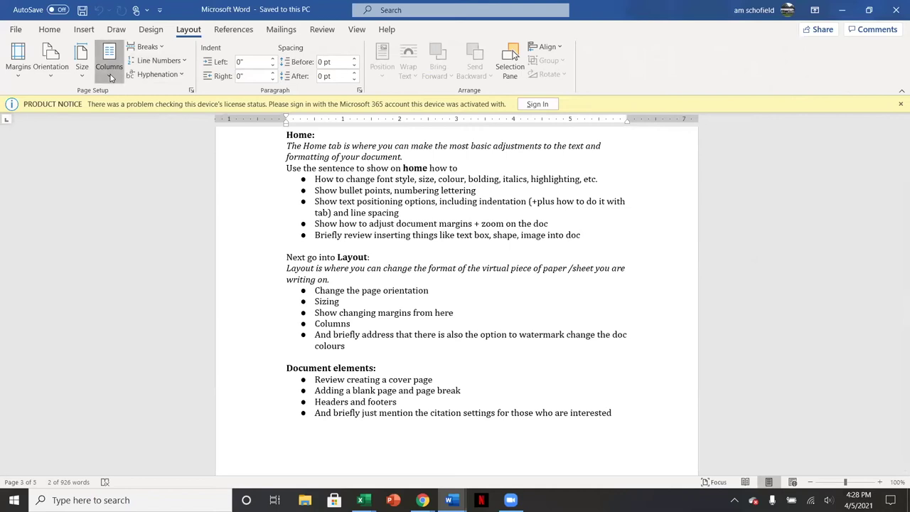
pyautogui.click(110, 71)
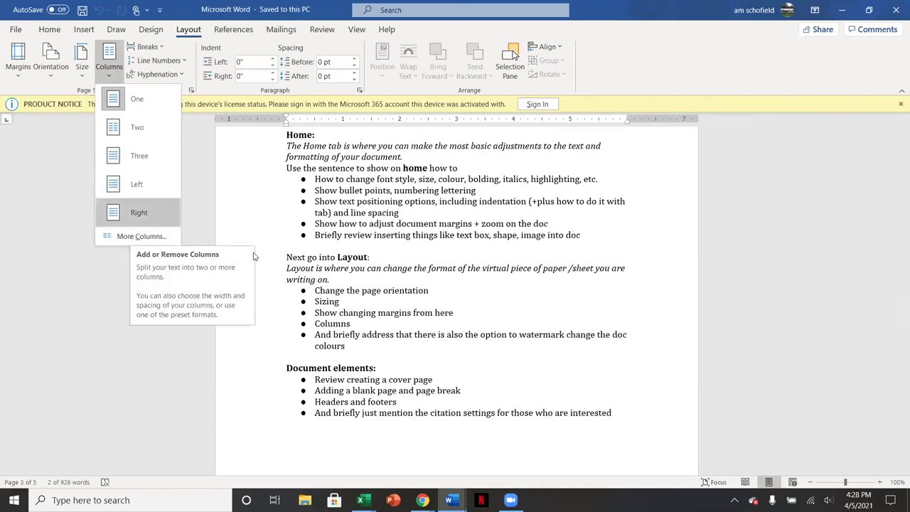
# - Close the column layouts unchanged and save the instructions document twice, the second time through the file commands
pyautogui.click(364, 325)
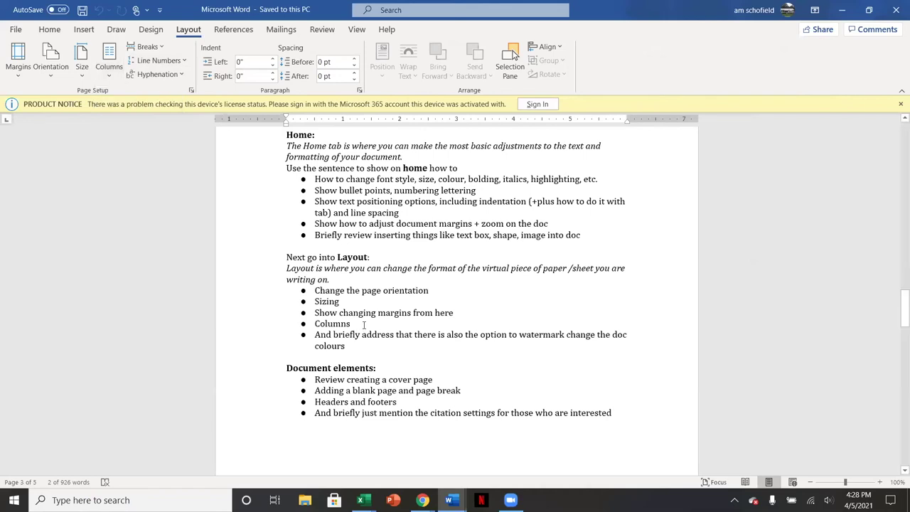
pyautogui.scroll(-3, 363, 325)
pyautogui.scroll(-3, 363, 325)
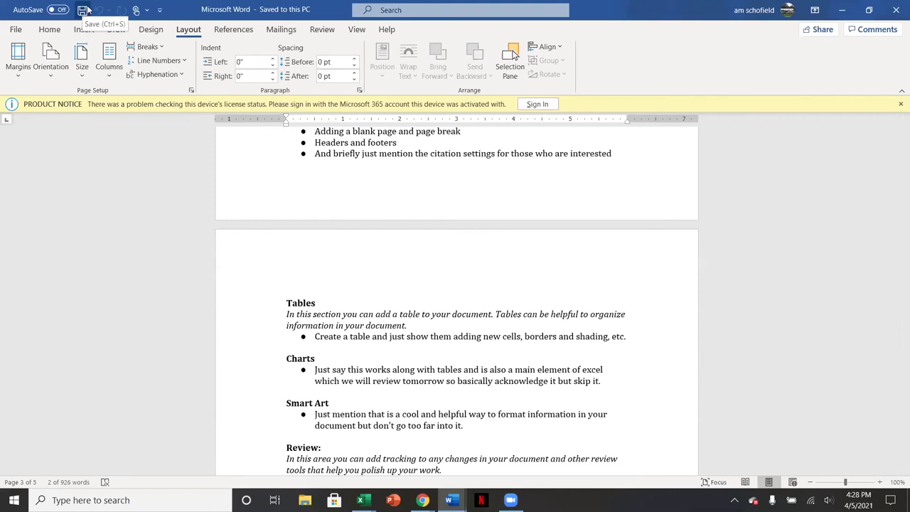
pyautogui.click(81, 13)
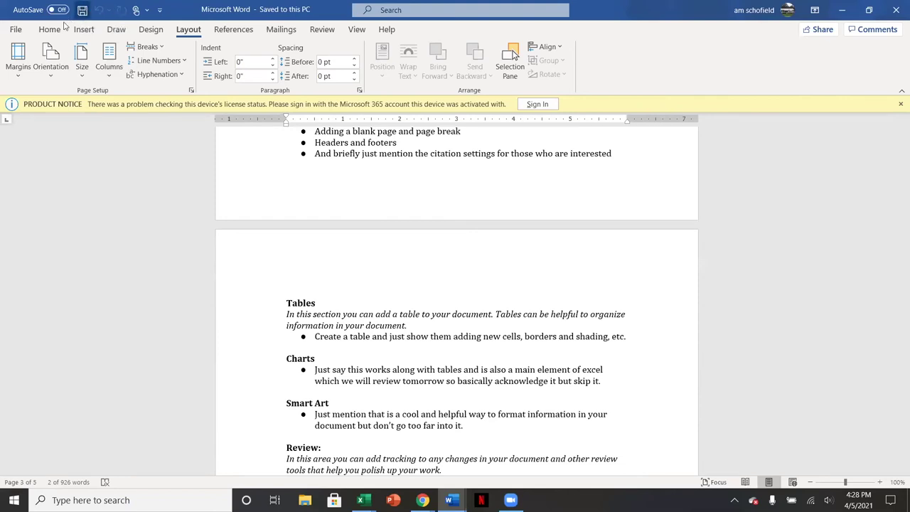
pyautogui.click(22, 29)
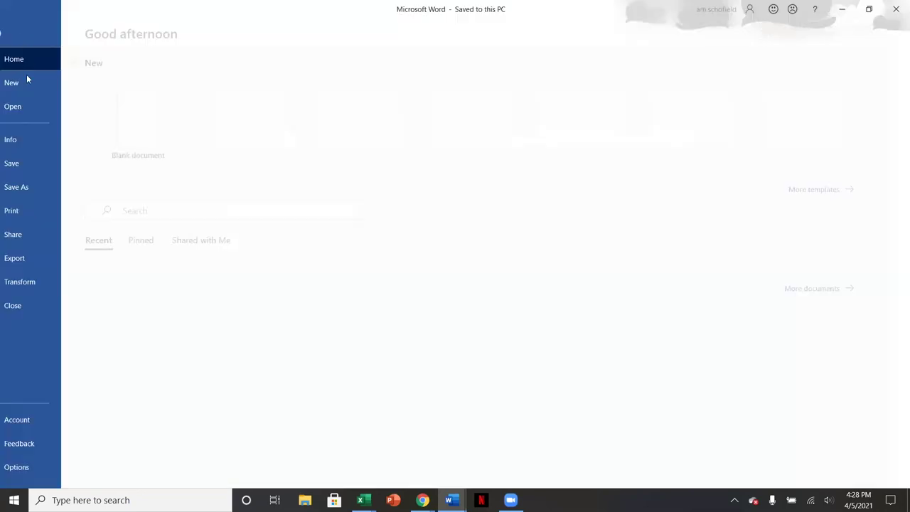
pyautogui.click(32, 168)
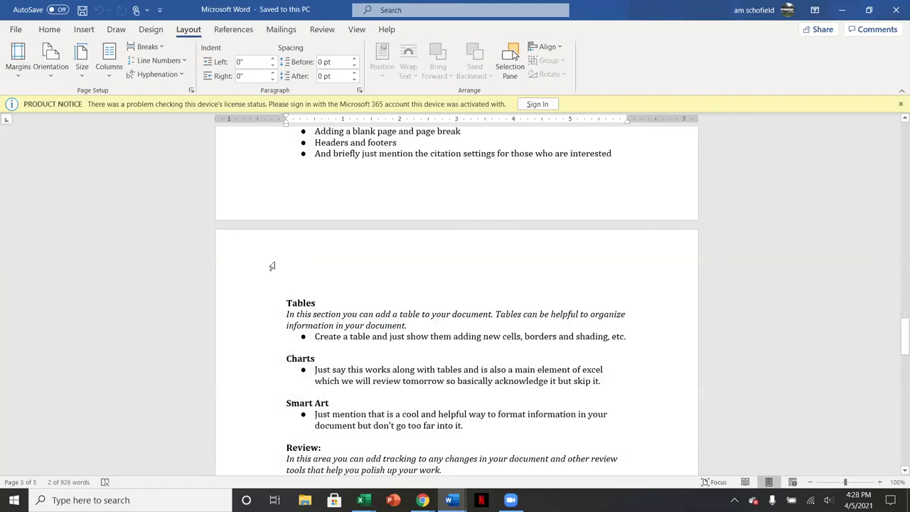
# - Read the instructions from the Tables section through the File section, and display the file start page
pyautogui.scroll(-3, 272, 266)
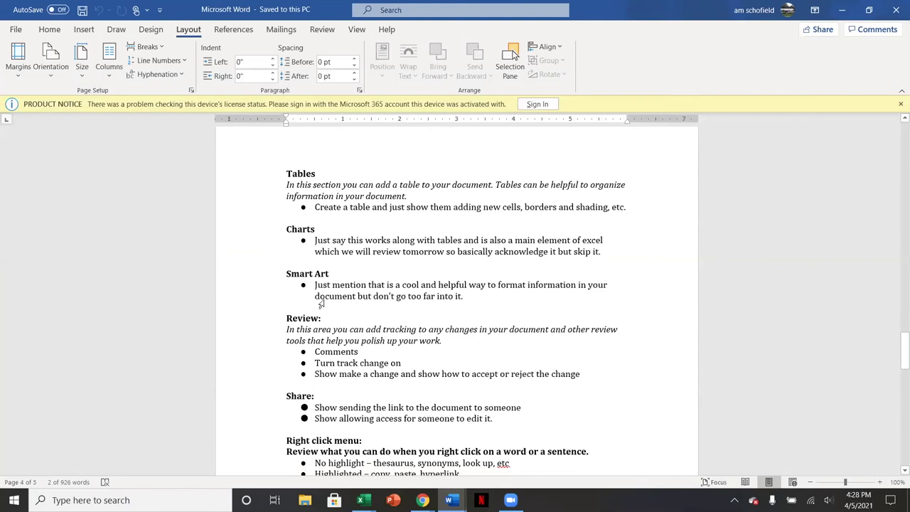
pyautogui.click(49, 29)
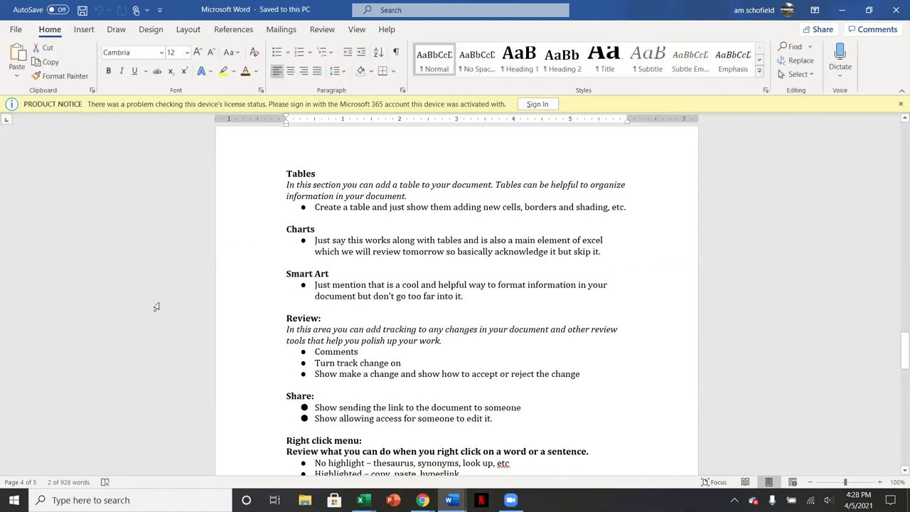
pyautogui.scroll(-3, 157, 307)
pyautogui.scroll(-1, 156, 307)
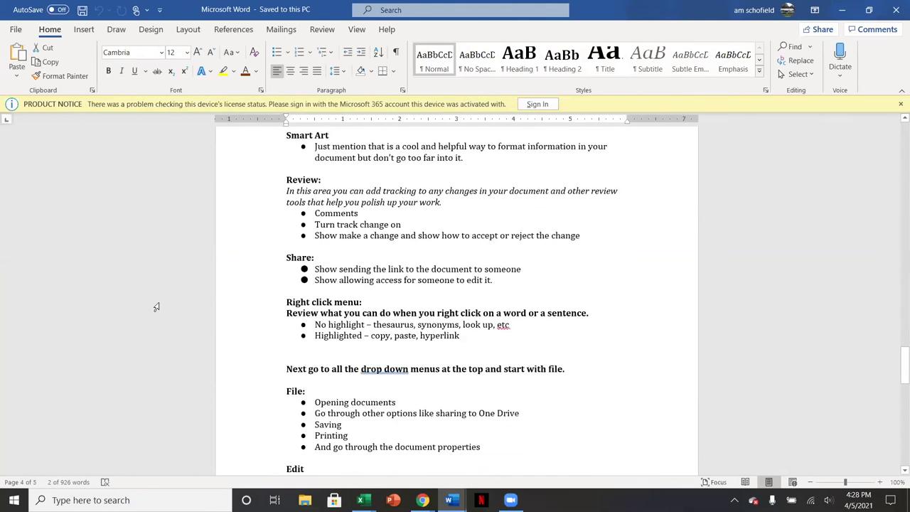
pyautogui.click(16, 29)
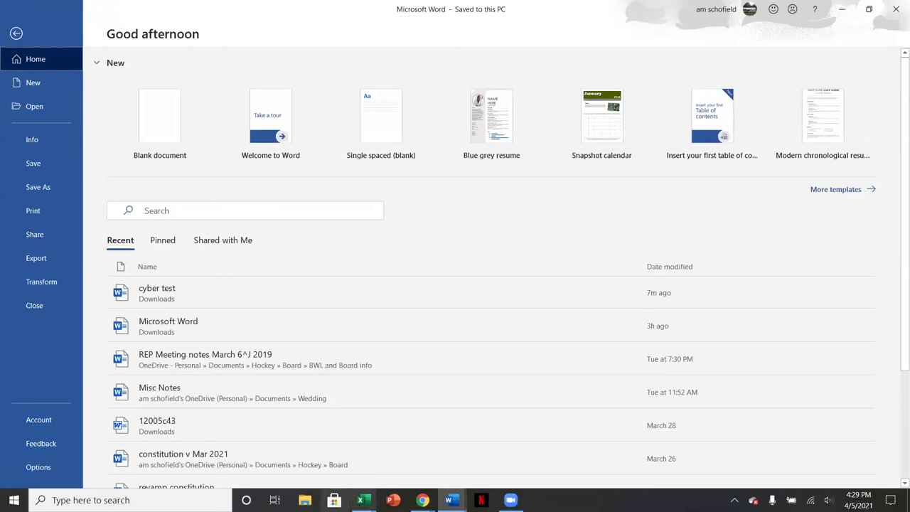
# - Switch to Gmail in Chrome and compose a new message to a suggested contact with the subject "Attached"
pyautogui.click(422, 499)
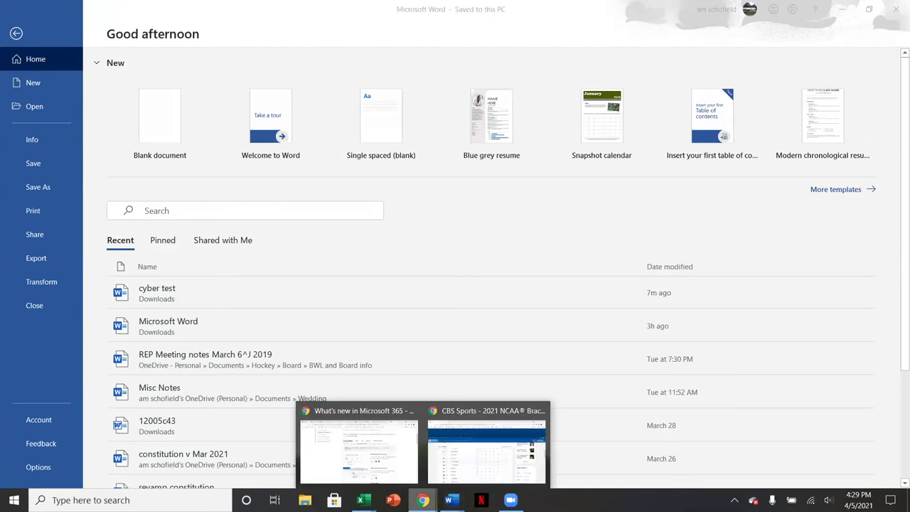
pyautogui.click(391, 467)
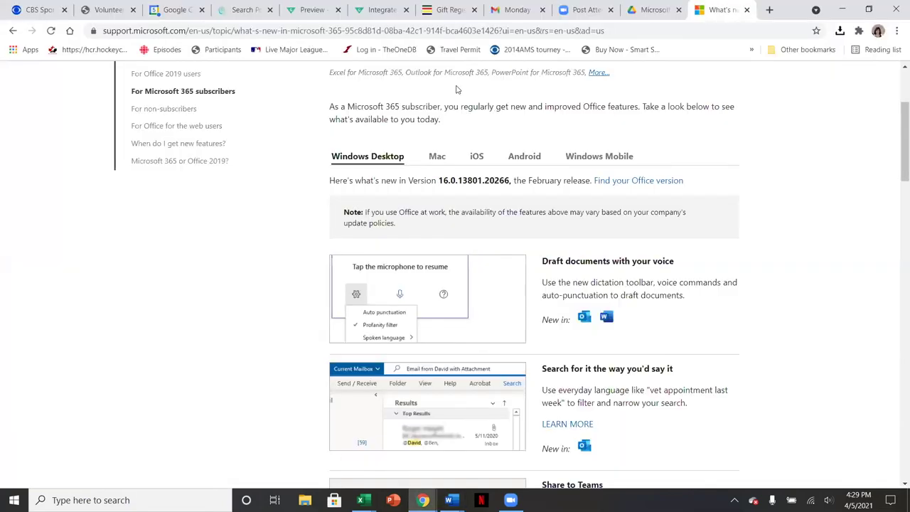
pyautogui.click(515, 9)
pyautogui.click(55, 118)
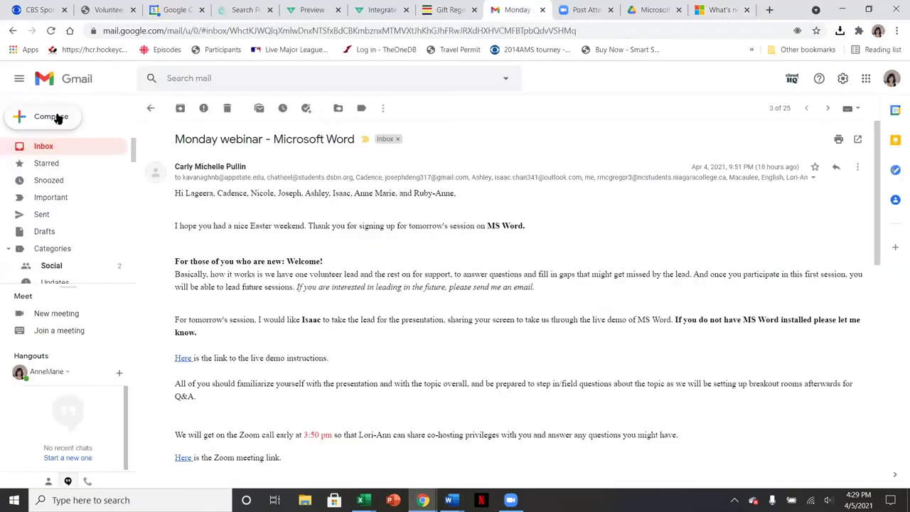
pyautogui.write('patt')
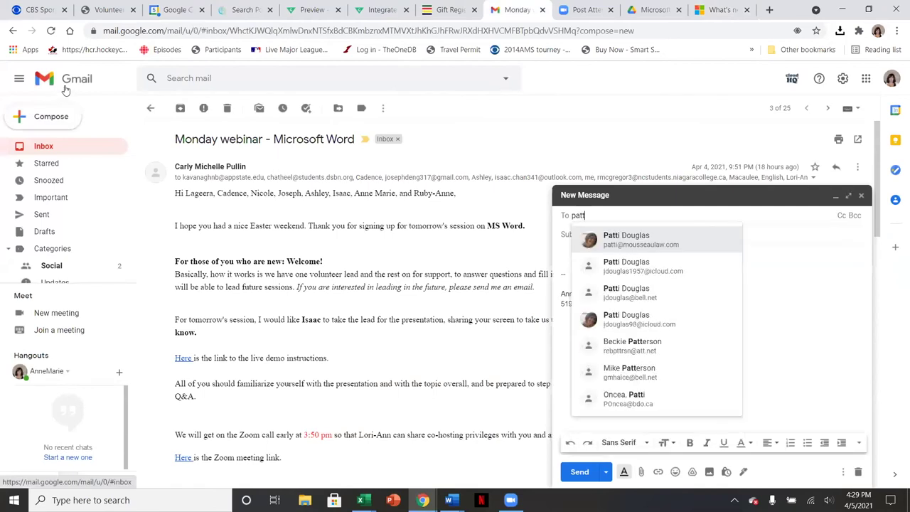
pyautogui.press('Tab')
pyautogui.write('Att')
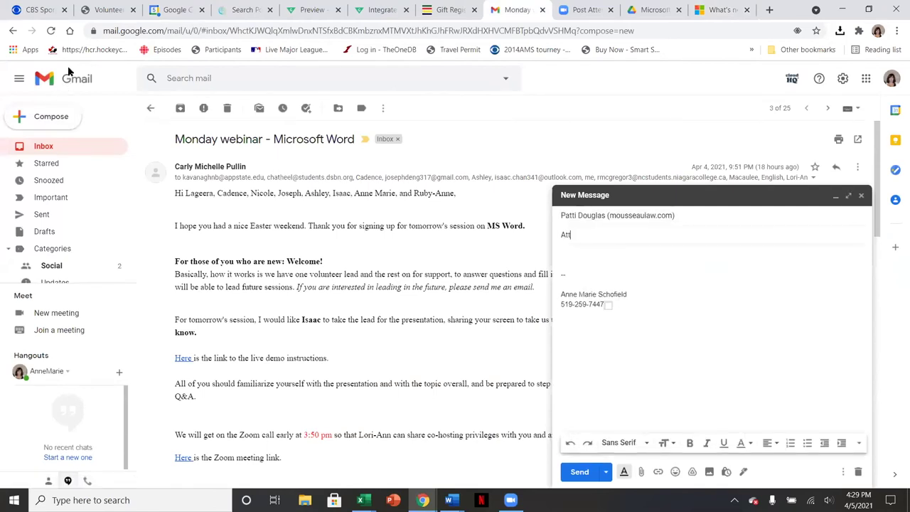
pyautogui.write('ached')
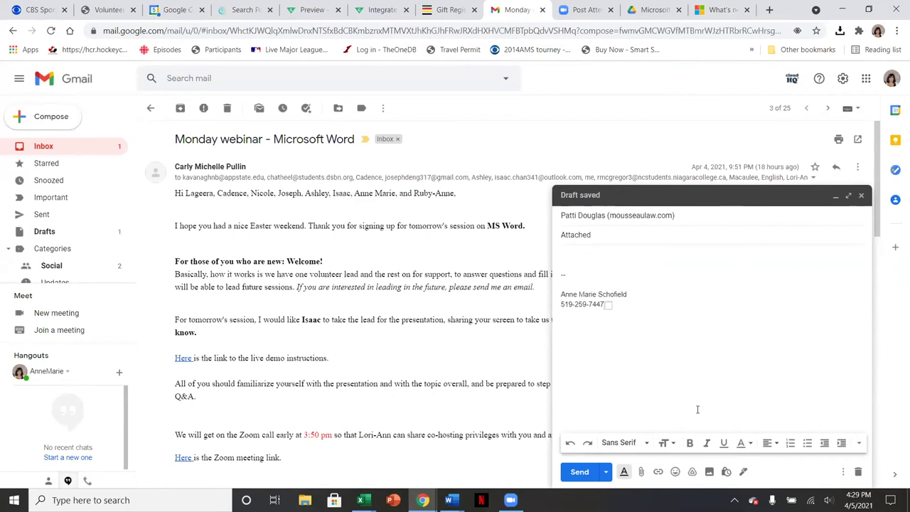
# - Enlarge the message, look at the file chooser for attachments, cancel it, and close the draft
pyautogui.click(848, 195)
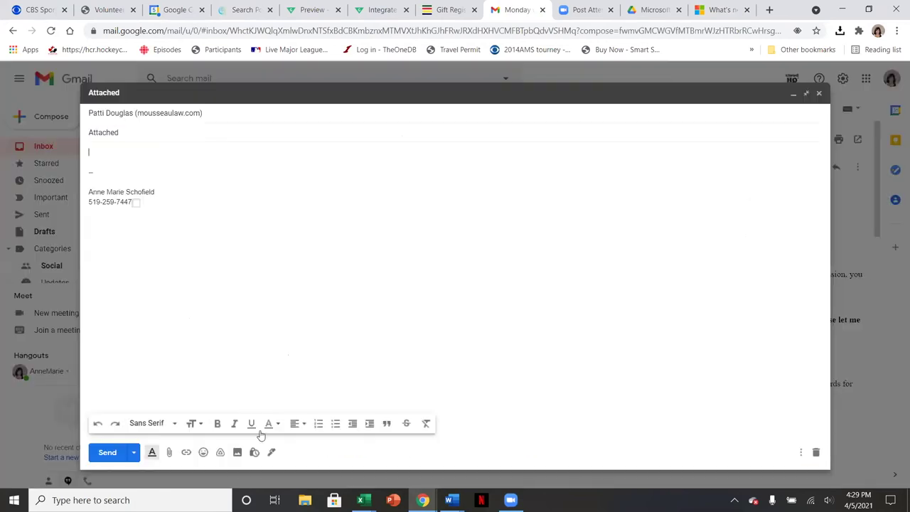
pyautogui.click(170, 452)
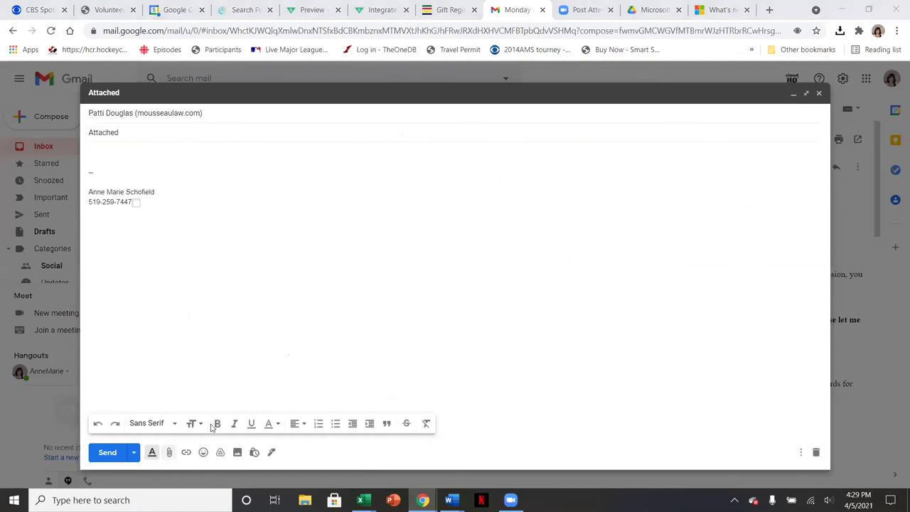
pyautogui.click(412, 266)
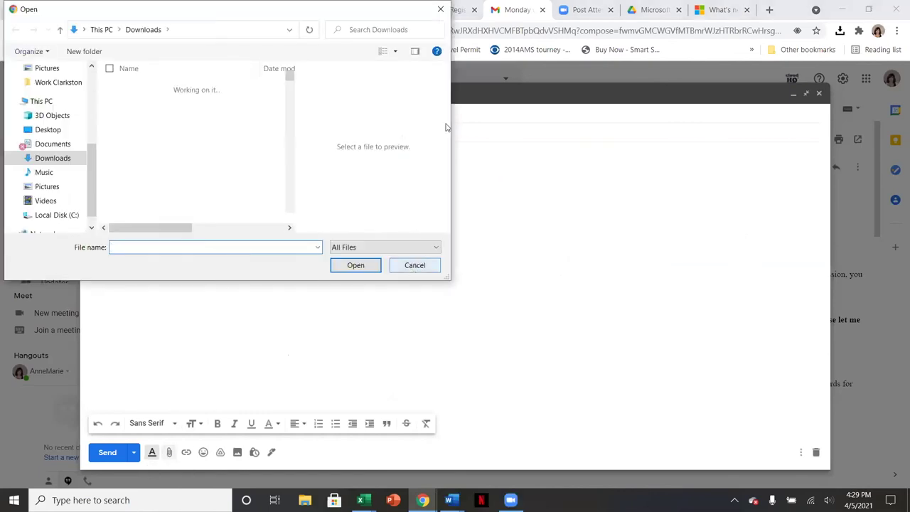
pyautogui.click(818, 93)
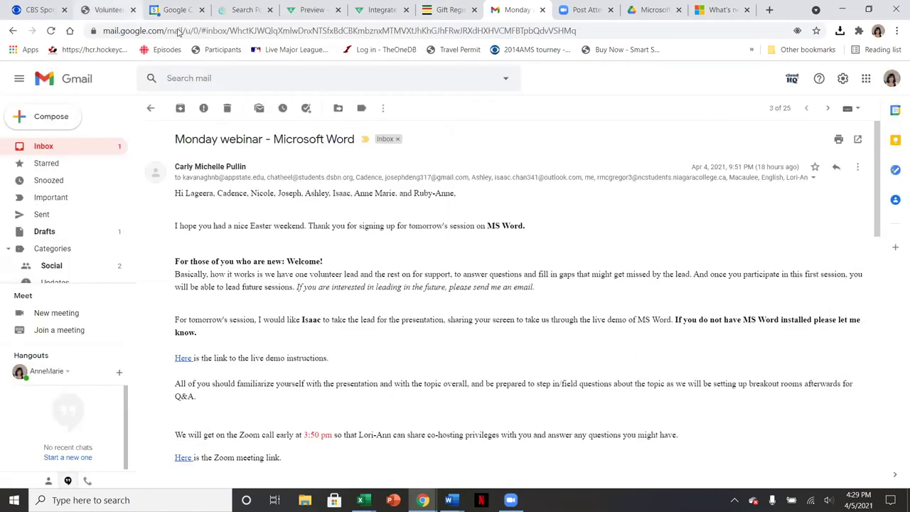
# - Switch back to Word and try to share the instructions as an attached Word document, cancelling the Outlook account setup
pyautogui.hotkey('alt', 'Tab')
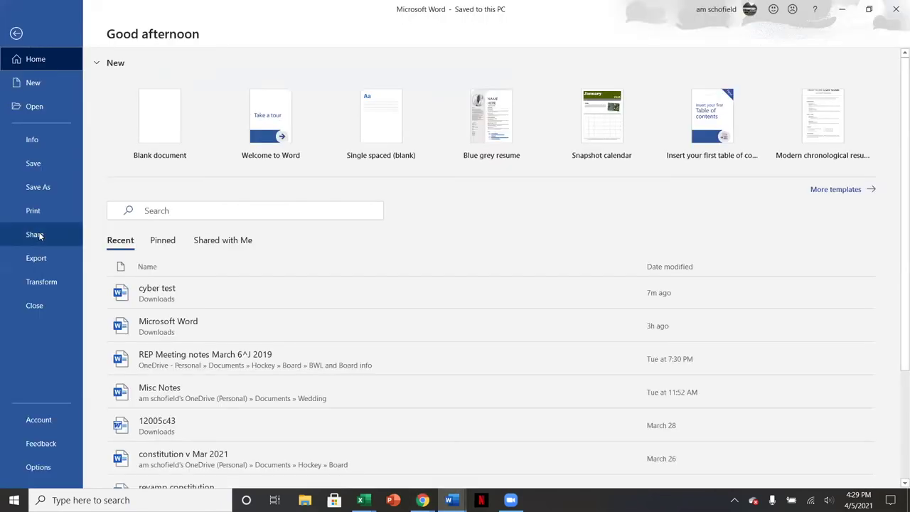
pyautogui.click(35, 235)
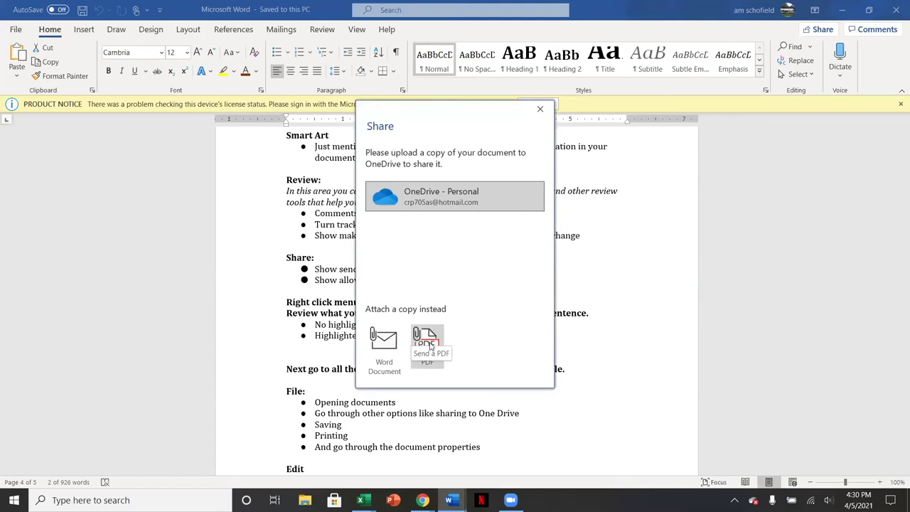
pyautogui.click(389, 349)
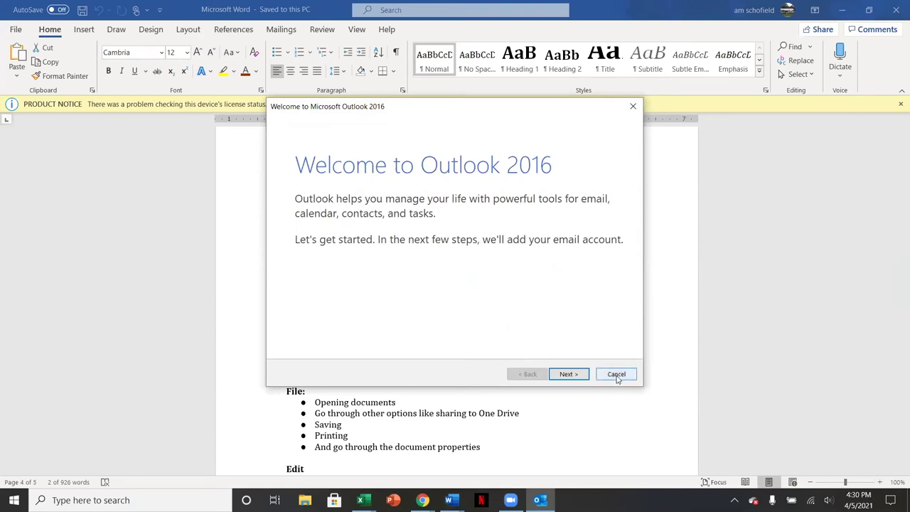
pyautogui.click(616, 377)
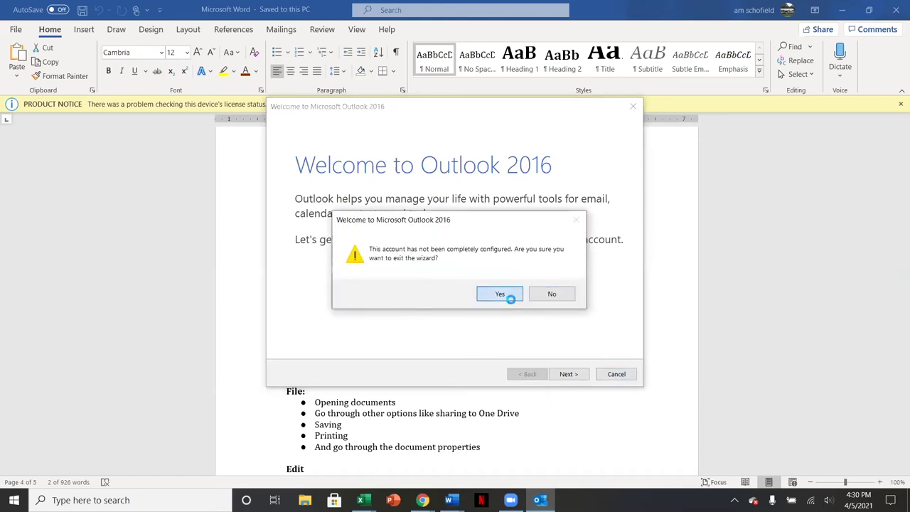
pyautogui.click(498, 296)
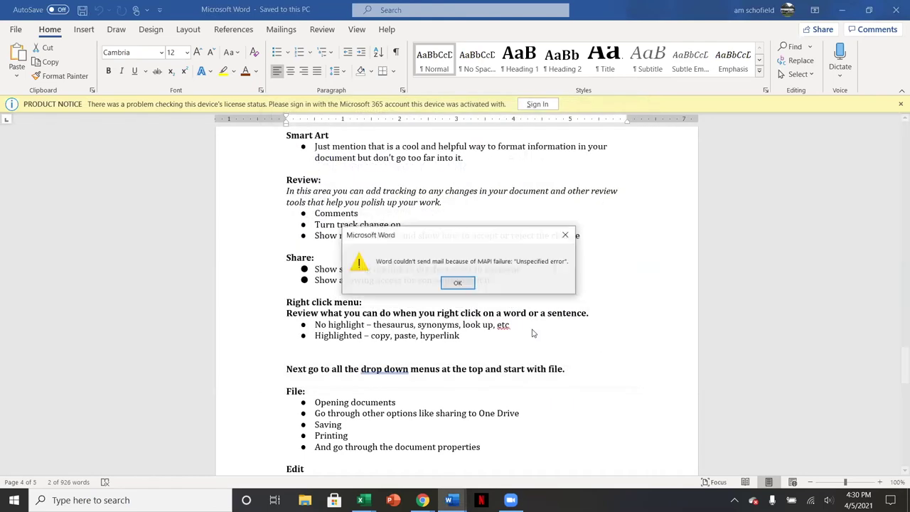
pyautogui.click(458, 282)
# - Display the options for opening a document and search the recent documents for "board"
pyautogui.scroll(-5, 544, 346)
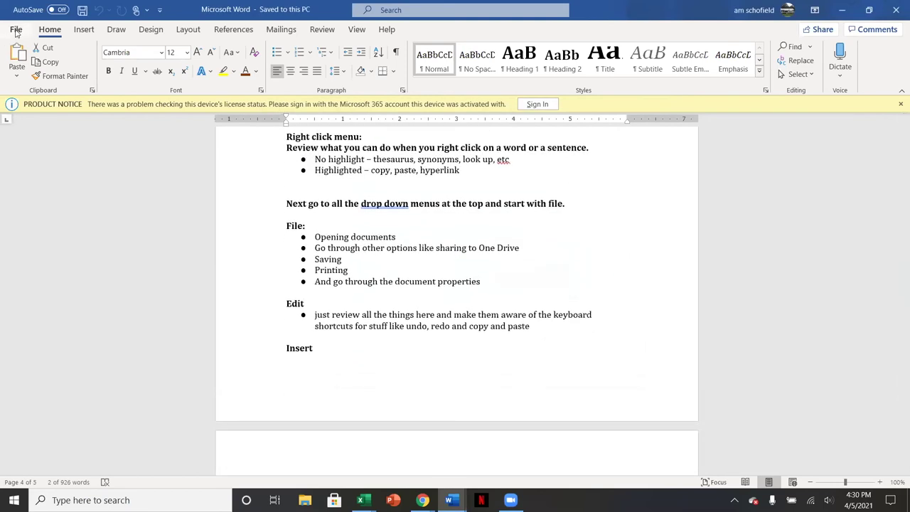
pyautogui.click(16, 30)
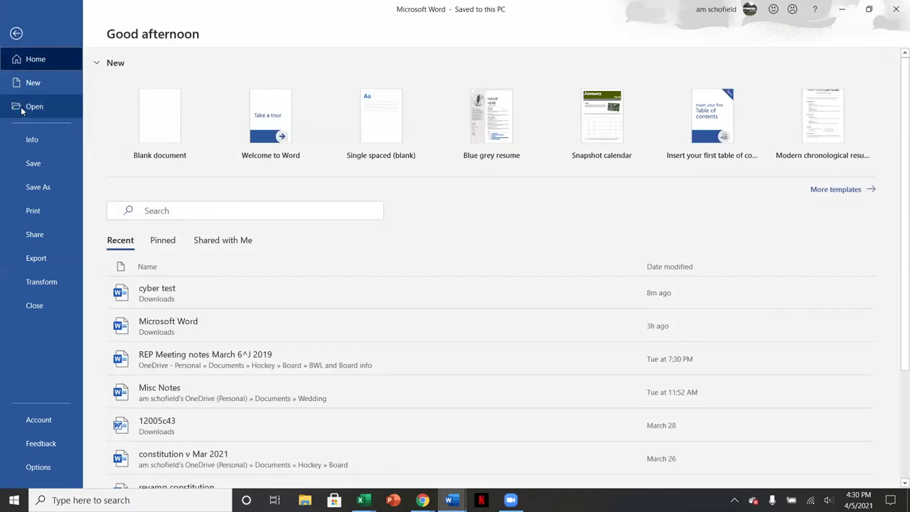
pyautogui.click(21, 110)
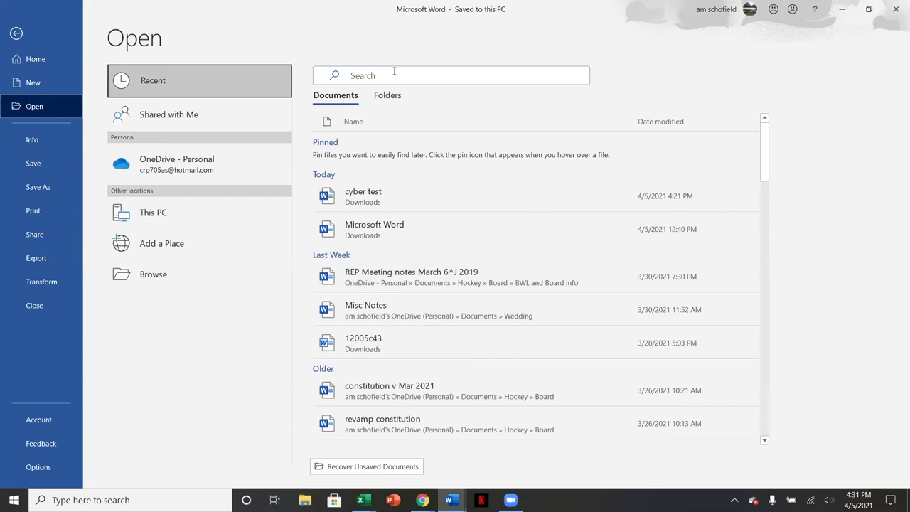
pyautogui.click(394, 71)
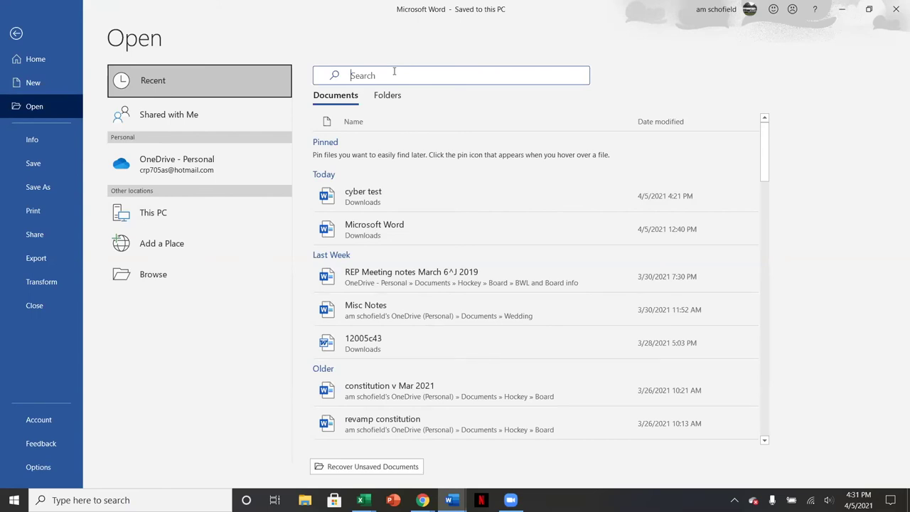
pyautogui.write('board')
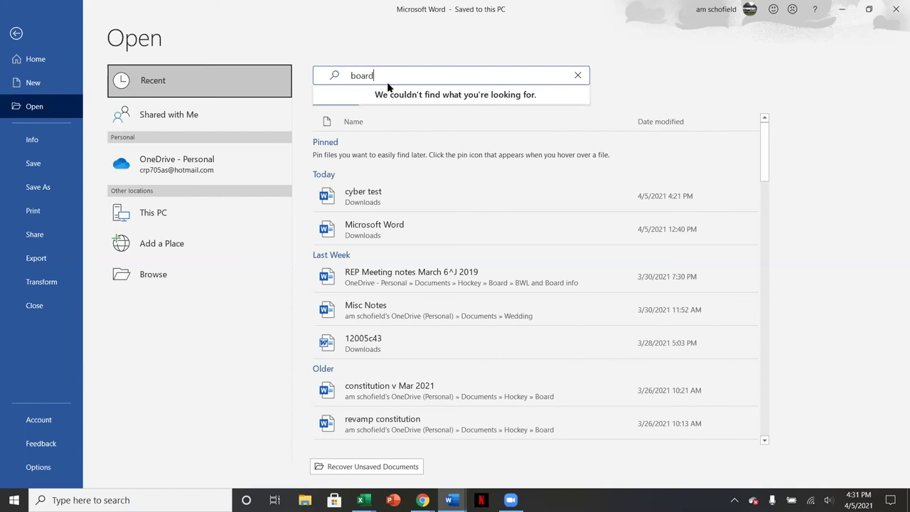
# - View the files in OneDrive - Personal and search the PC's Downloads folder for "board"
pyautogui.click(206, 164)
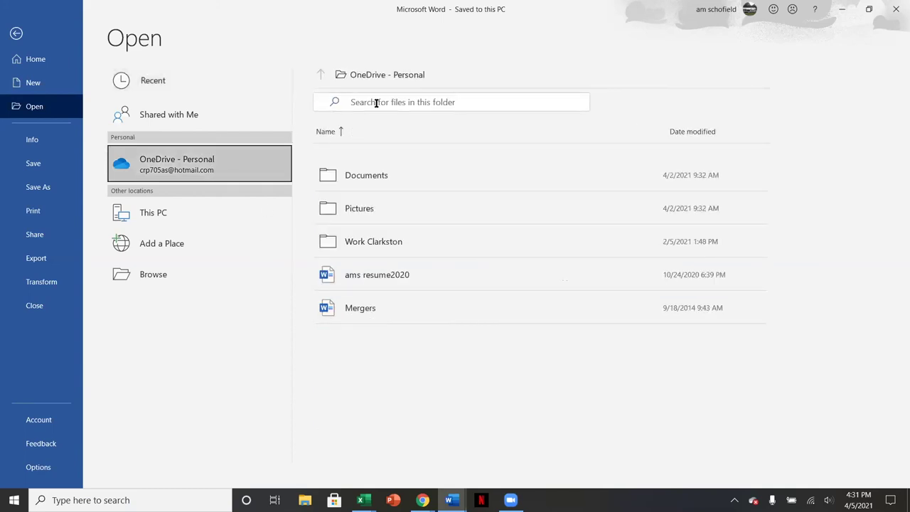
pyautogui.click(202, 211)
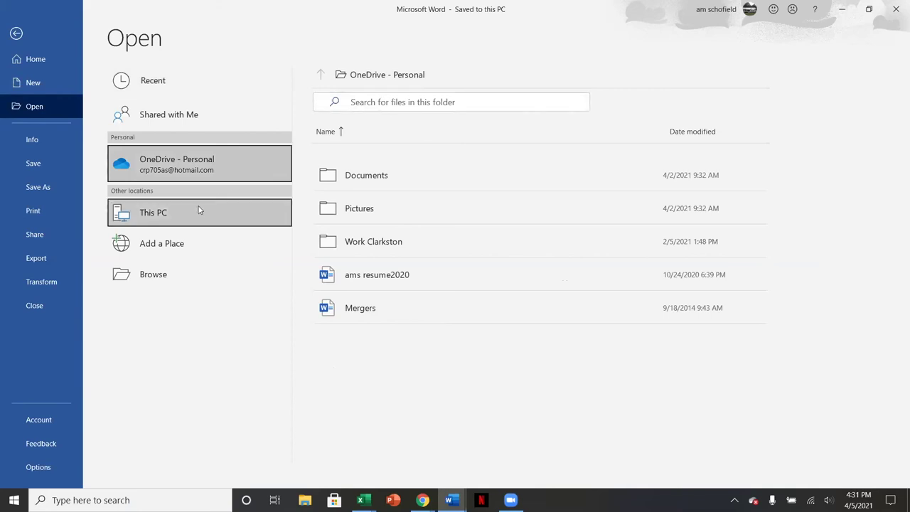
pyautogui.click(374, 104)
pyautogui.write('board')
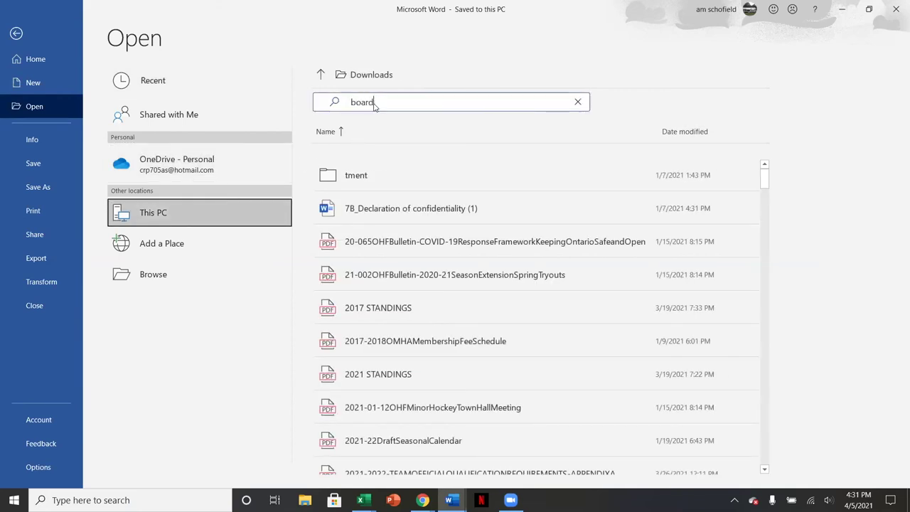
# - Clear the Downloads search, go up to the This PC locations, and open Local Disk (C:)
pyautogui.press('BackSpace')
pyautogui.press('BackSpace')
pyautogui.press('BackSpace')
pyautogui.press('BackSpace')
pyautogui.press('BackSpace')
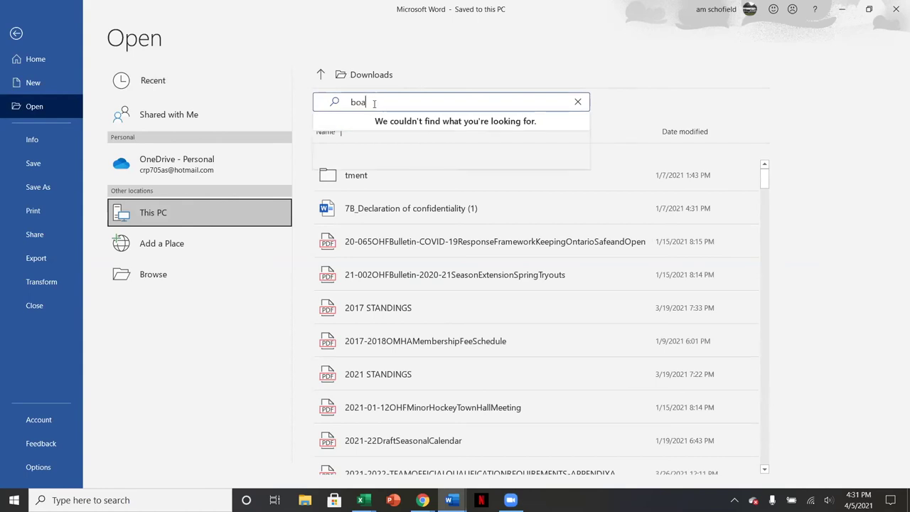
pyautogui.click(320, 75)
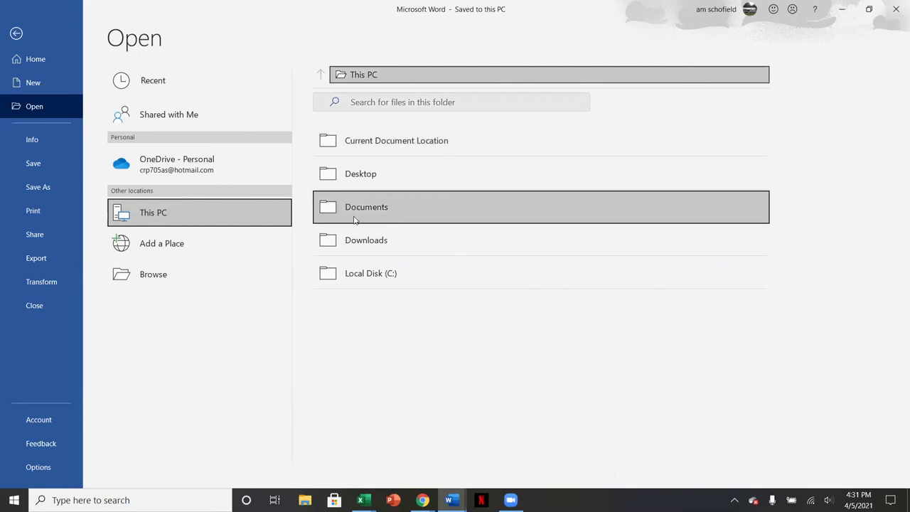
pyautogui.click(351, 272)
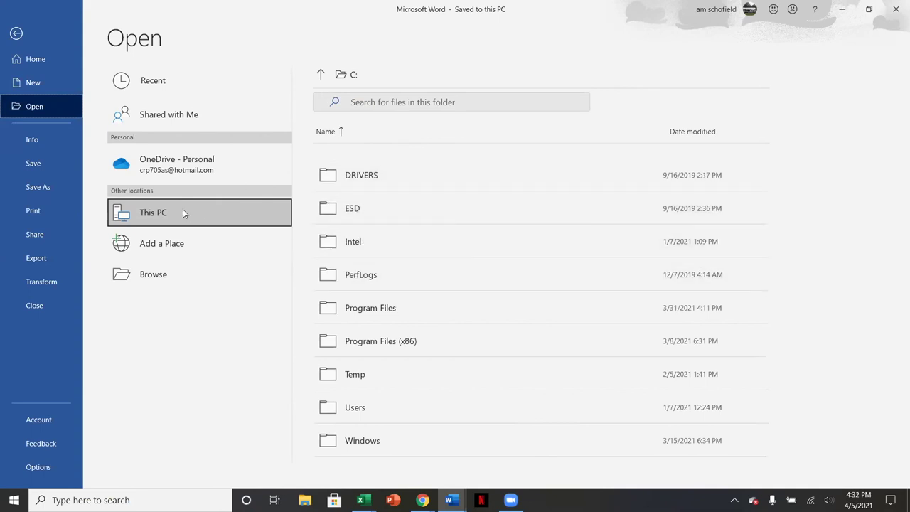
# - Browse OneDrive - Personal to the Hockey folder inside Documents
pyautogui.click(189, 161)
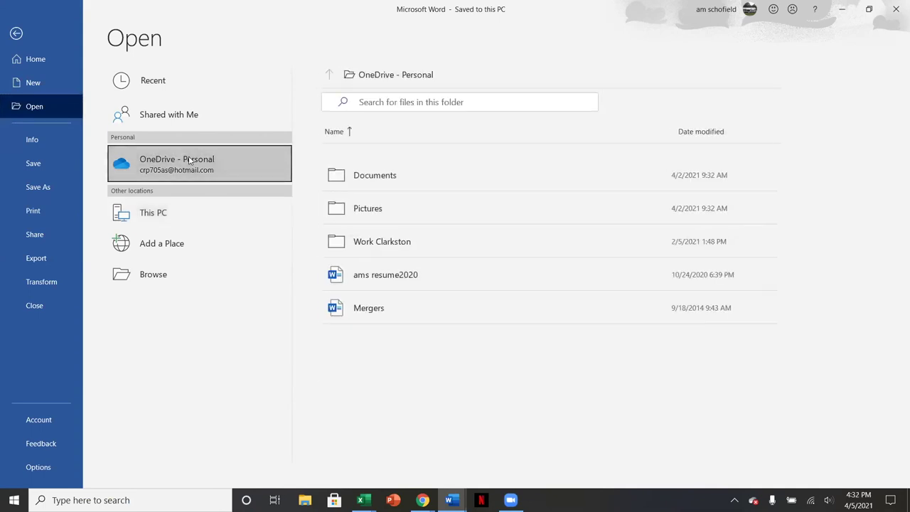
pyautogui.click(360, 175)
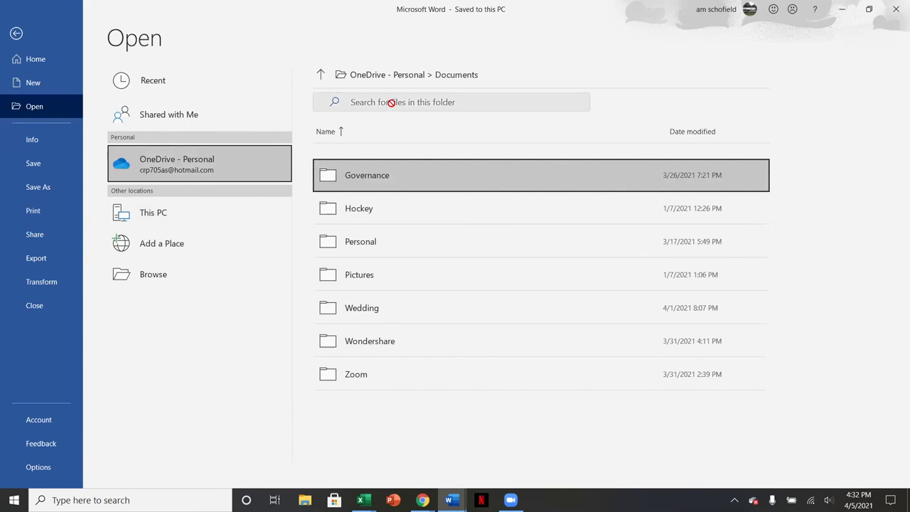
pyautogui.click(349, 208)
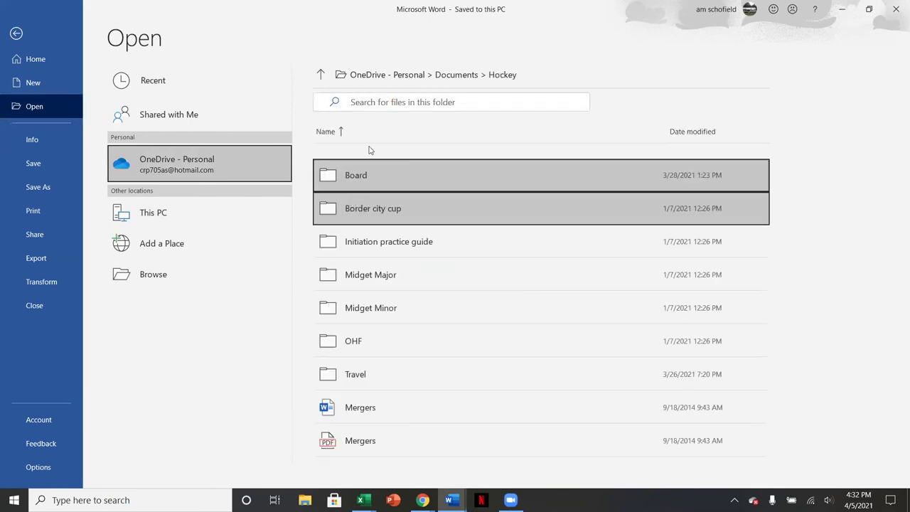
# - Search the Hockey folder for "board" and view the contents of its Board folder, returning to Hockey
pyautogui.click(383, 102)
pyautogui.write('board')
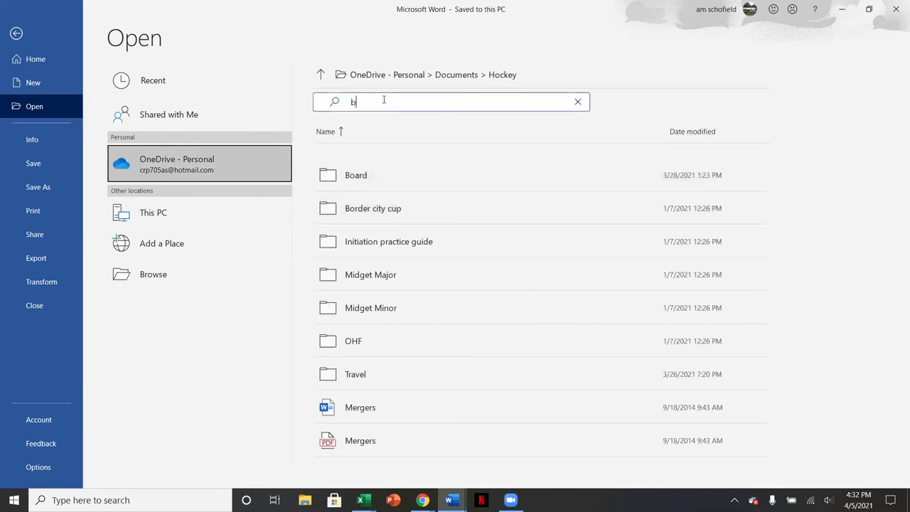
pyautogui.press('Return')
pyautogui.click(360, 174)
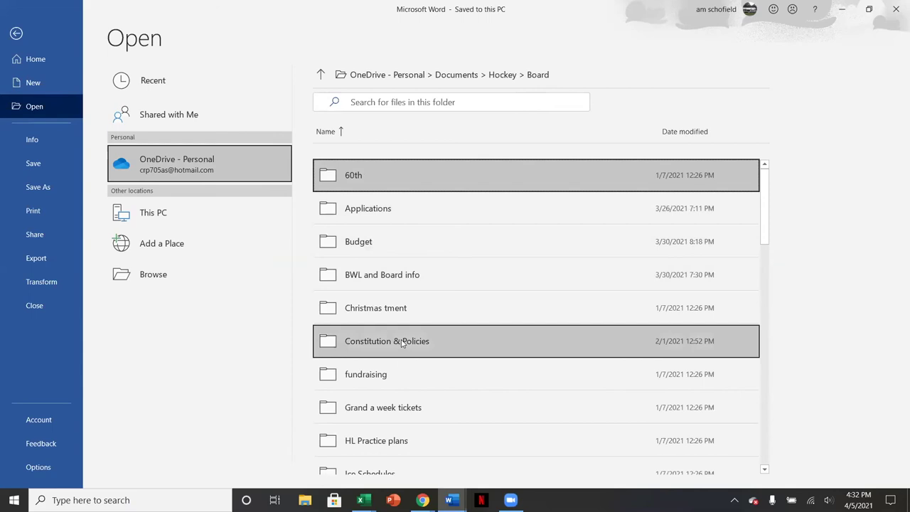
pyautogui.click(321, 75)
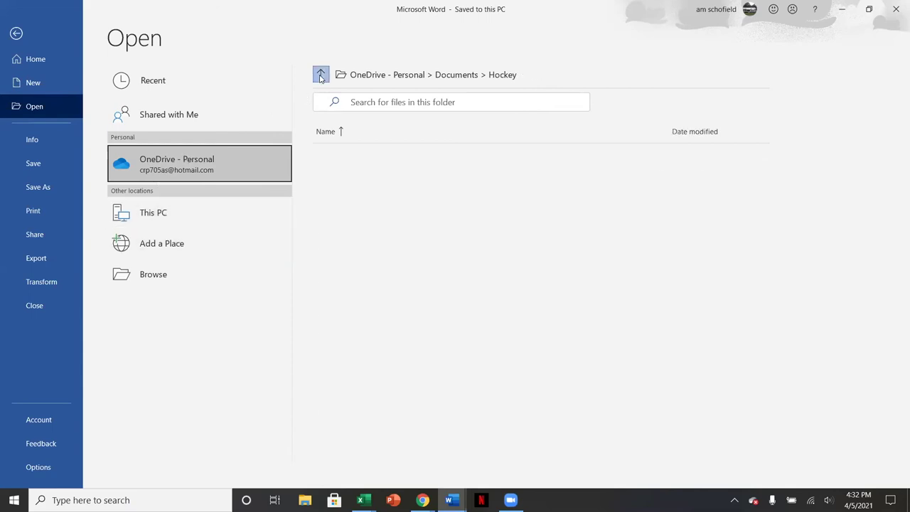
pyautogui.click(425, 106)
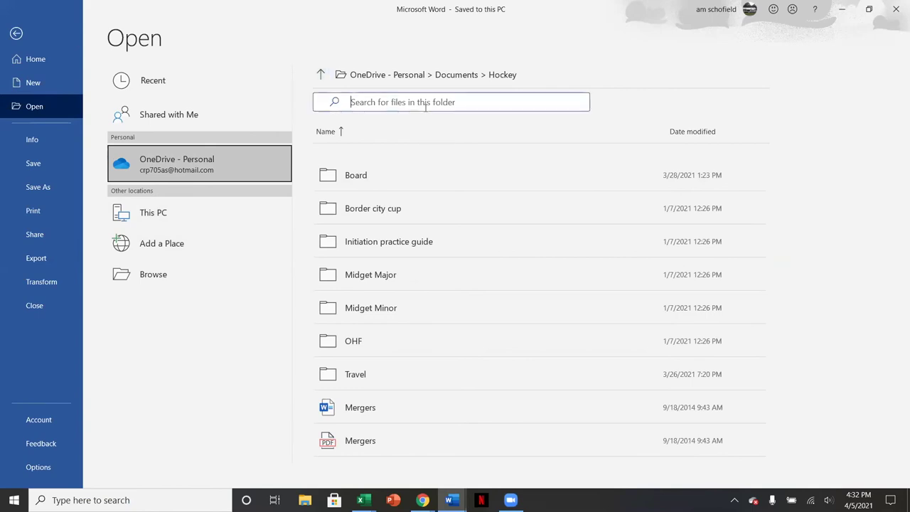
# - Open the recent document cyber test and look through the whole recent documents list, returning to the document
pyautogui.click(35, 60)
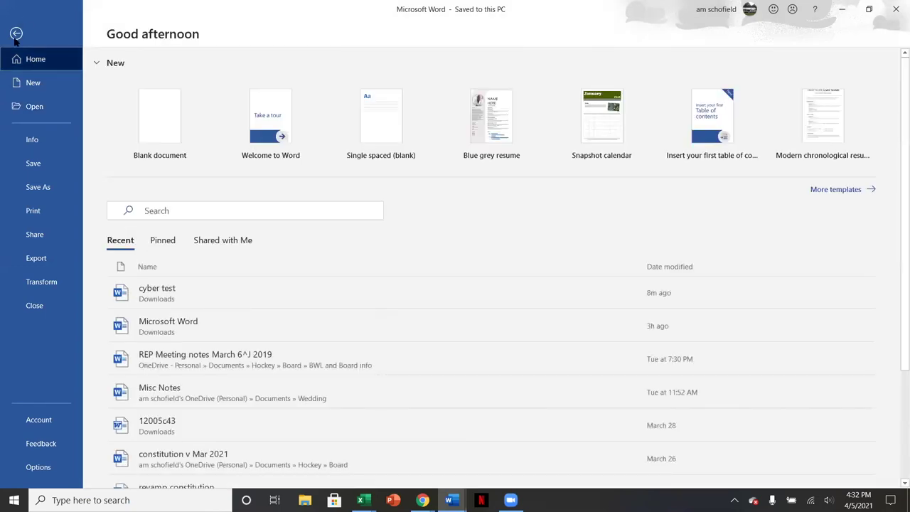
pyautogui.click(150, 287)
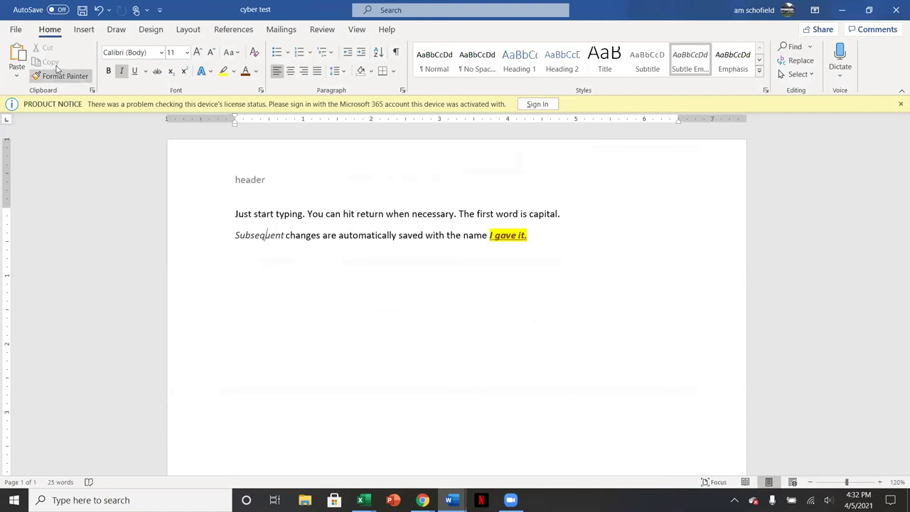
pyautogui.click(16, 30)
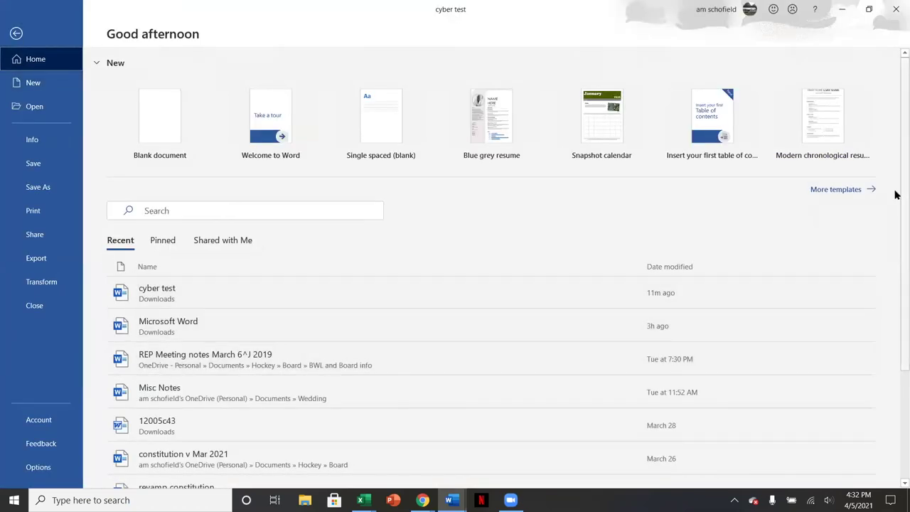
pyautogui.scroll(-3, 895, 213)
pyautogui.scroll(-2, 895, 281)
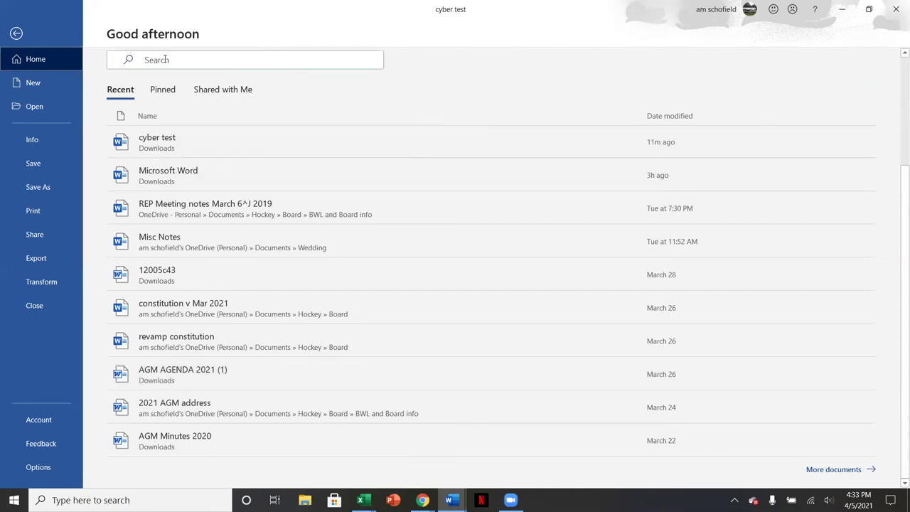
pyautogui.click(17, 35)
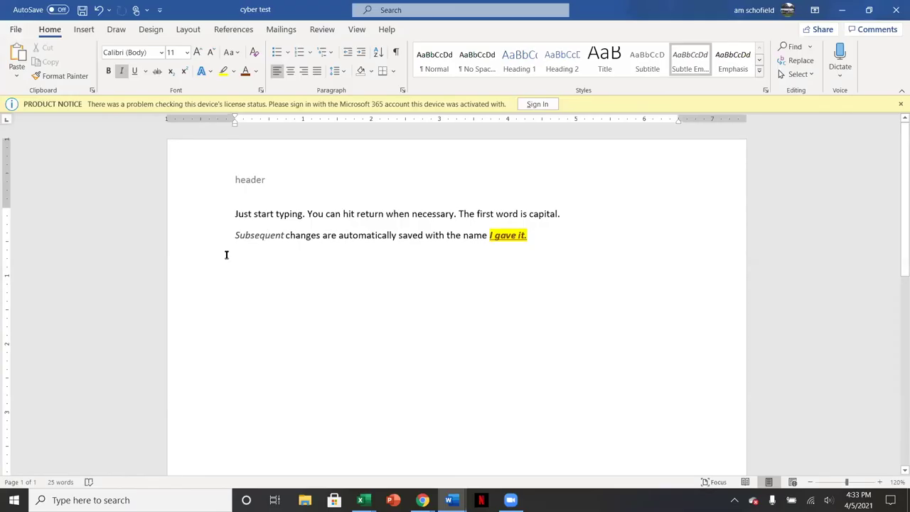
# - Check the File, Edit and Insert notes in the Microsoft Word instructions document and return to cyber test
pyautogui.hotkey('alt', 'Tab')
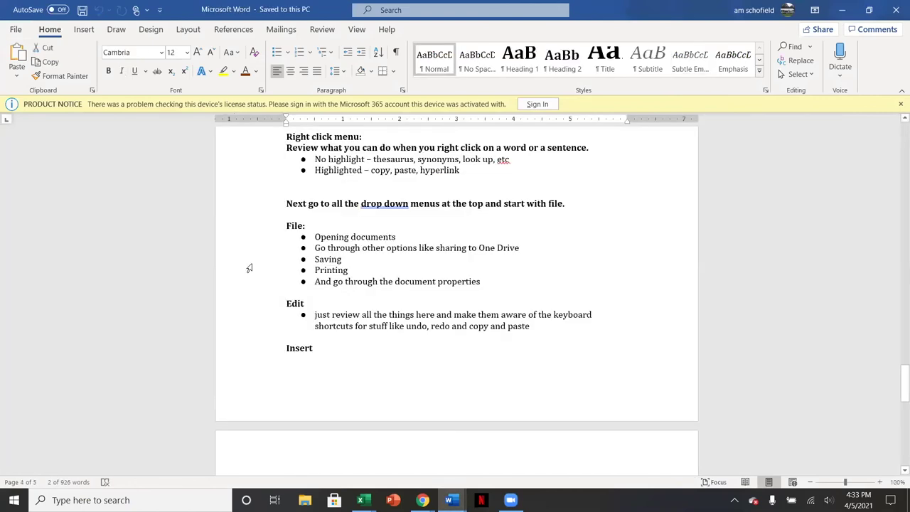
pyautogui.scroll(-2, 248, 268)
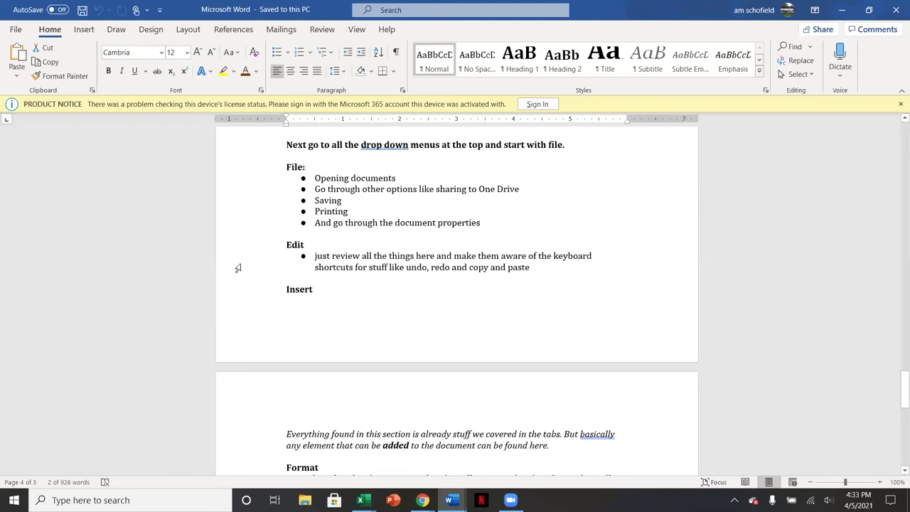
pyautogui.hotkey('alt', 'Tab')
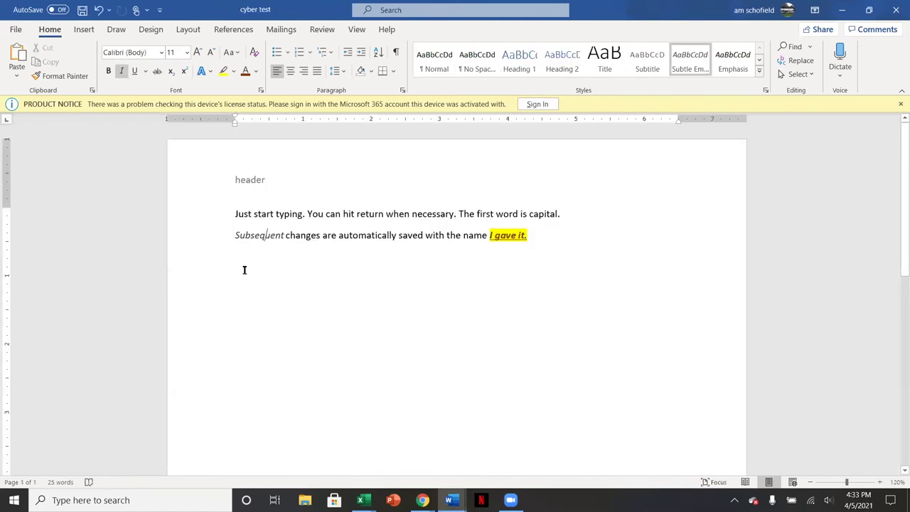
# - Place the cursor on the blank line below the text and review the insertion, drawing, page layout and basic formatting commands
pyautogui.click(253, 260)
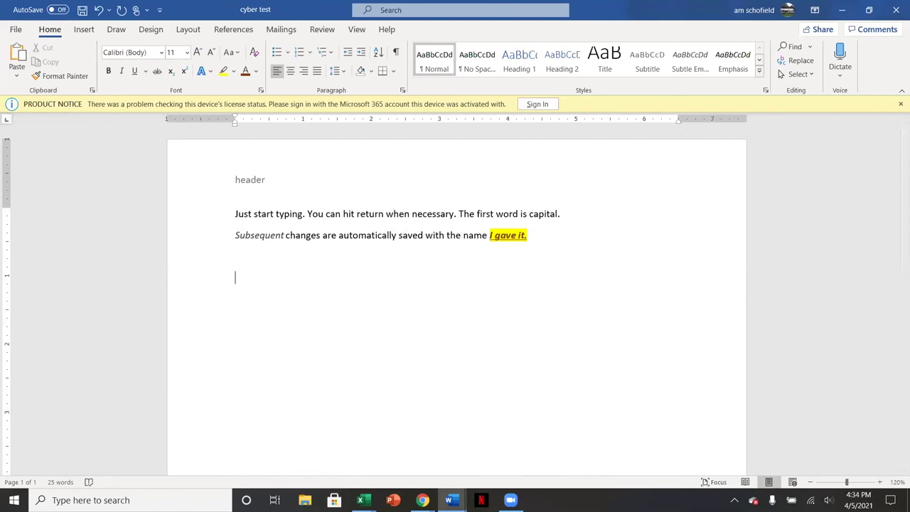
pyautogui.click(89, 31)
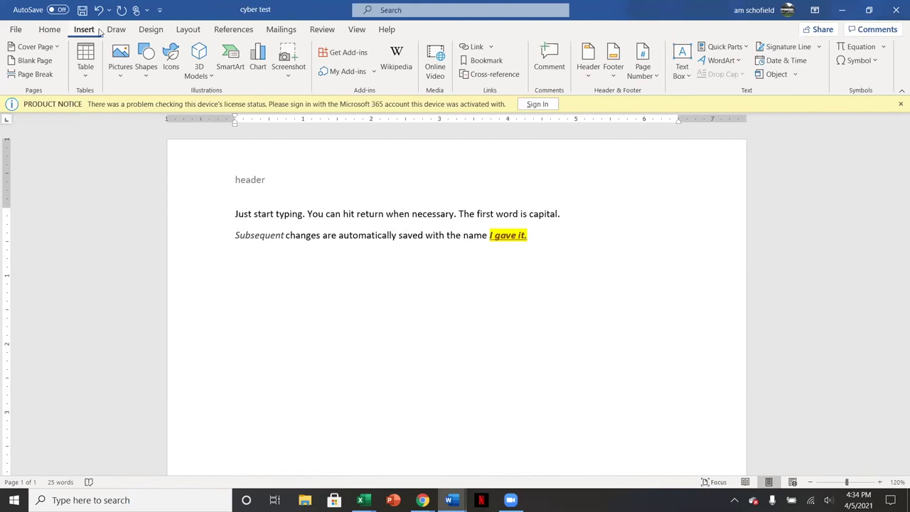
pyautogui.click(117, 31)
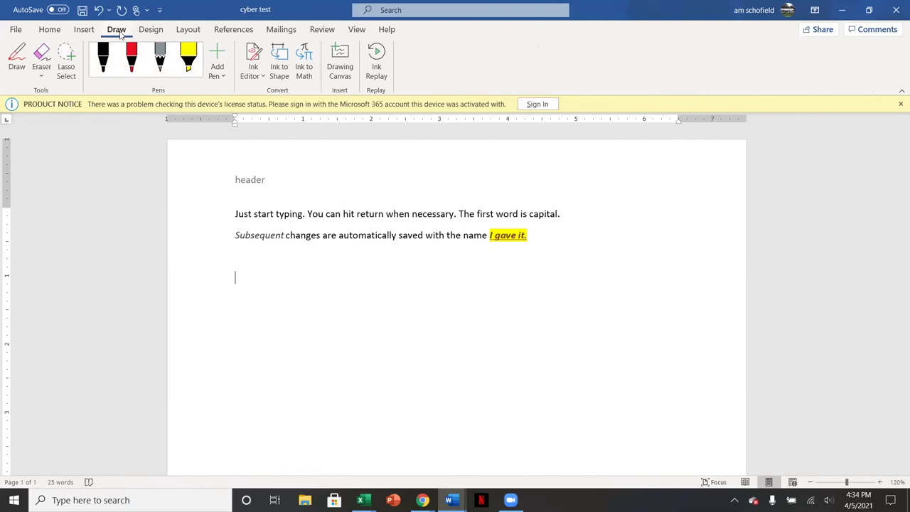
pyautogui.click(195, 33)
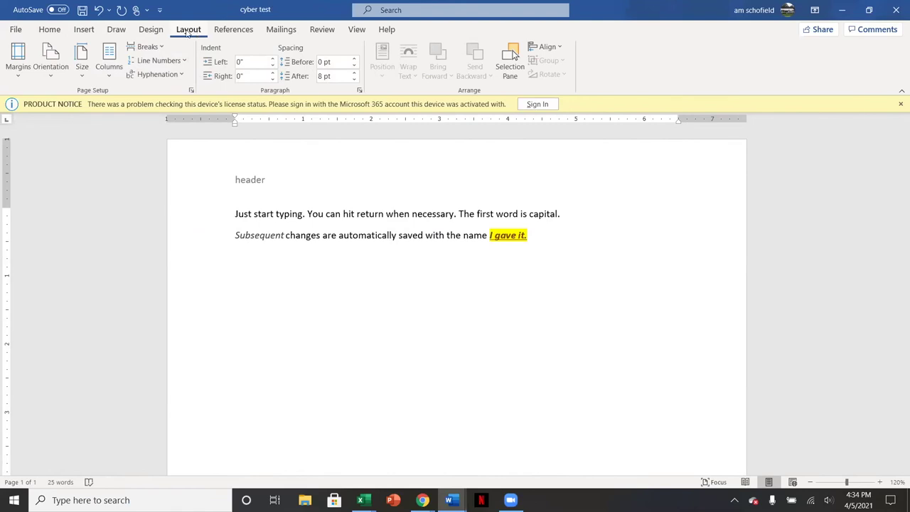
pyautogui.click(52, 31)
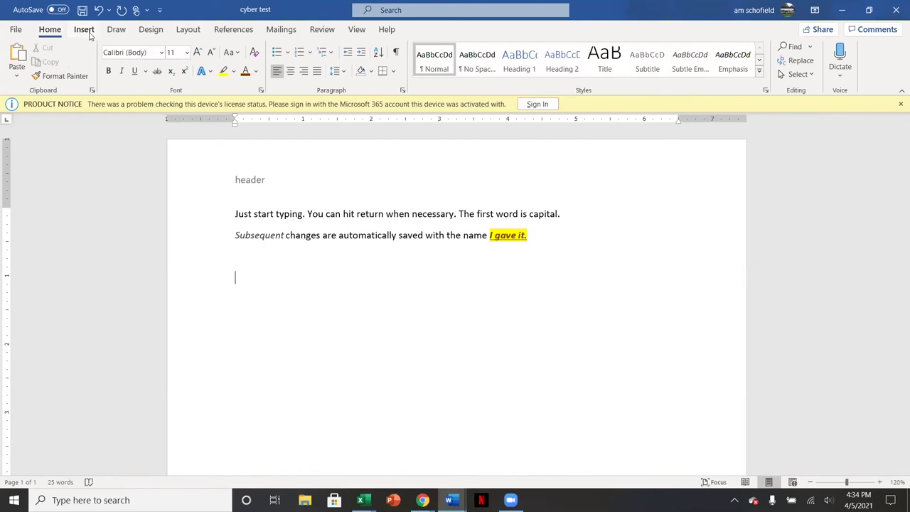
# - Insert the stock image of a cloudy sky over icy water below the text
pyautogui.click(88, 31)
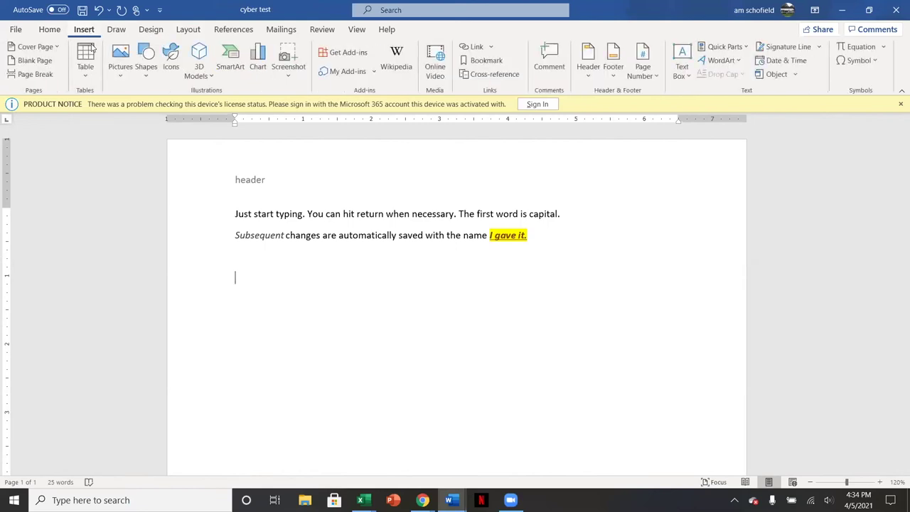
pyautogui.click(119, 73)
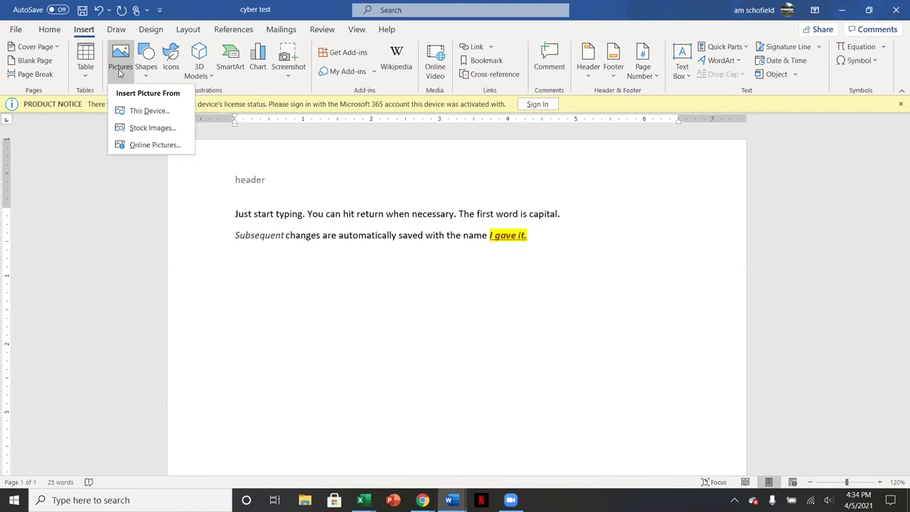
pyautogui.click(132, 127)
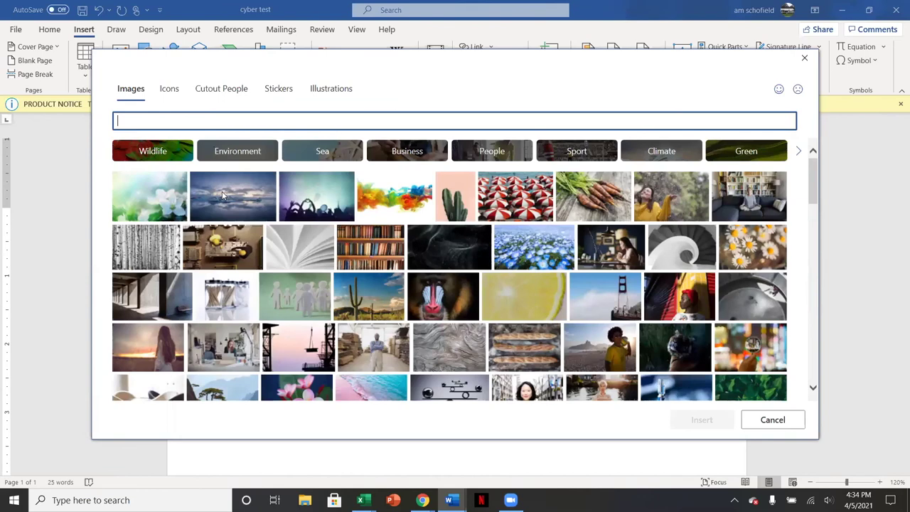
pyautogui.click(226, 193)
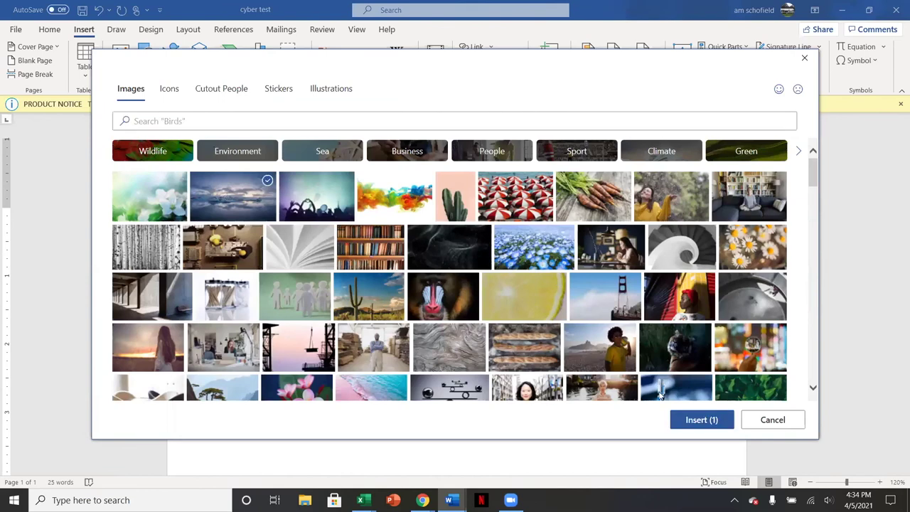
pyautogui.click(686, 420)
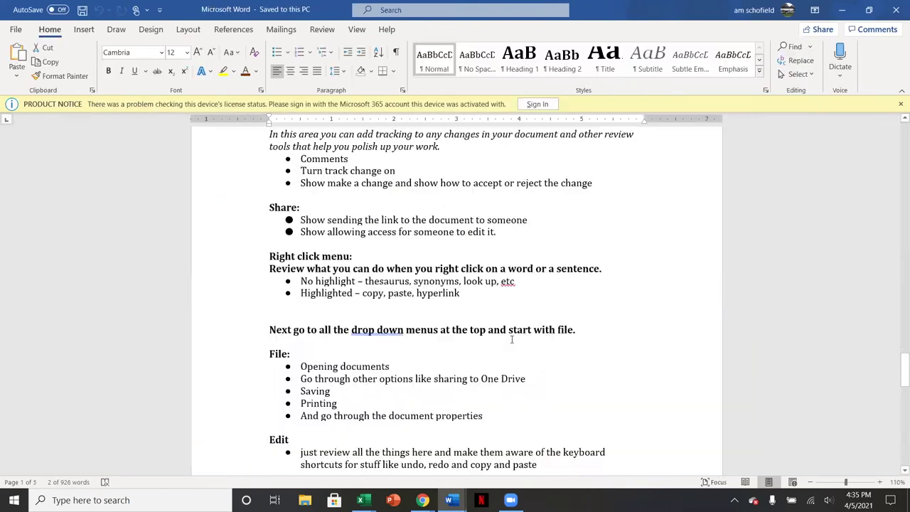
# - Read the remaining instructions through the Tables and Window sections and switch back to cyber test
pyautogui.scroll(-5, 511, 339)
pyautogui.scroll(-8, 511, 339)
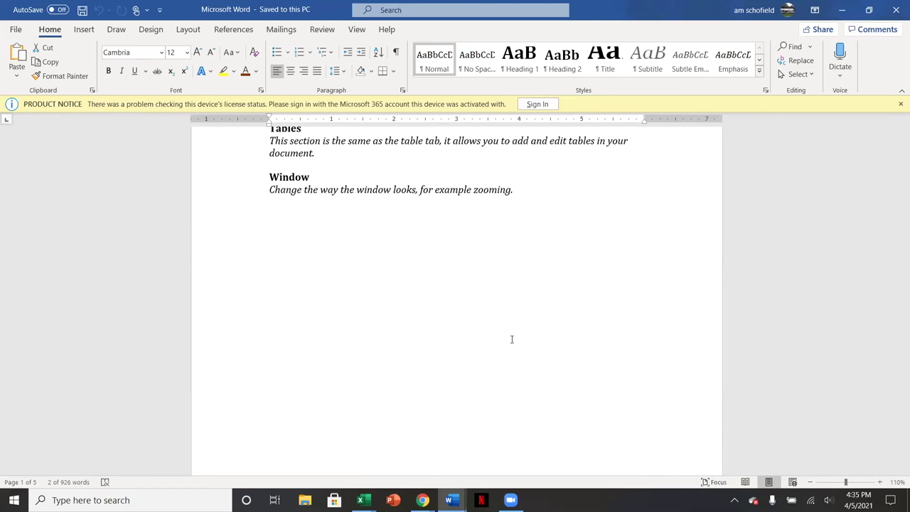
pyautogui.hotkey('alt', 'Tab')
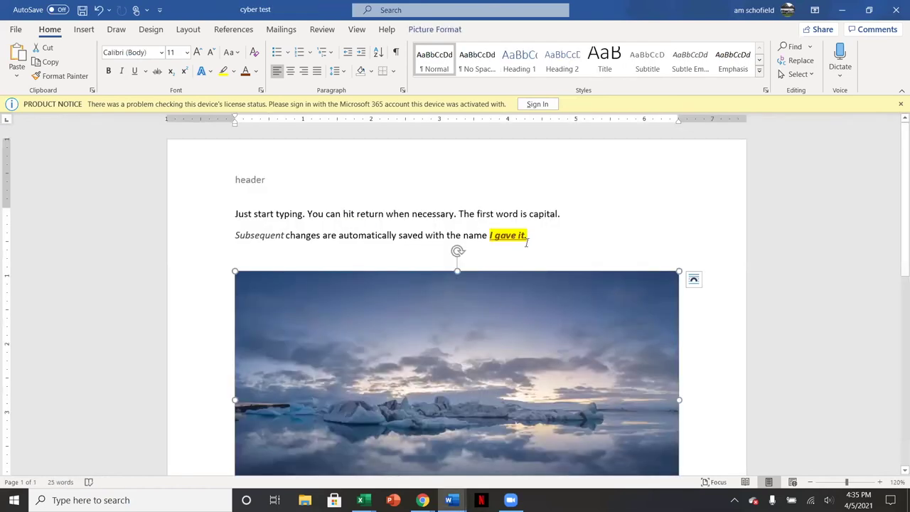
# - Delete the highlighted words "I gave it." at the end of the second line
pyautogui.click(534, 235)
pyautogui.press('BackSpace')
pyautogui.press('BackSpace')
pyautogui.press('BackSpace')
pyautogui.press('BackSpace')
pyautogui.press('BackSpace')
pyautogui.press('BackSpace')
pyautogui.press('BackSpace')
pyautogui.press('BackSpace')
pyautogui.press('BackSpace')
pyautogui.press('BackSpace')
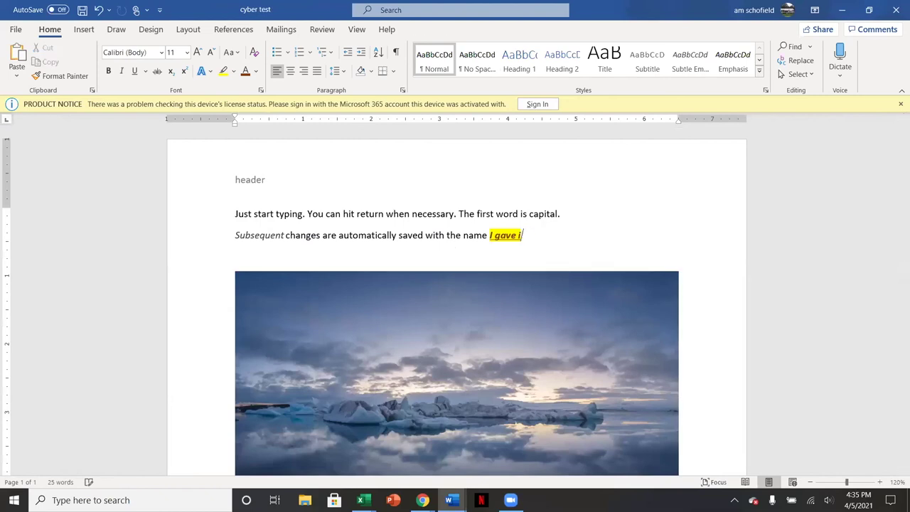